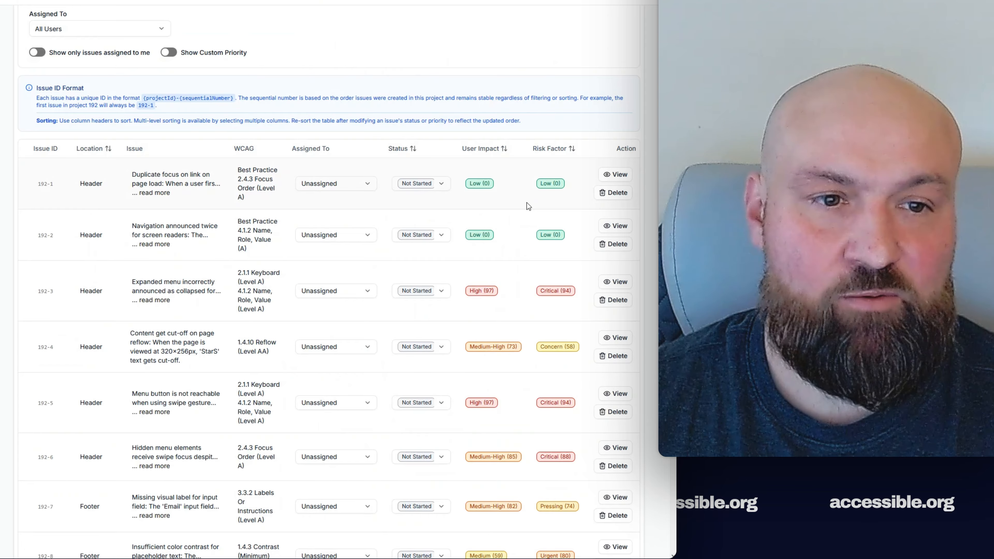
{"action": "left_click", "coordinate": [622, 177]}
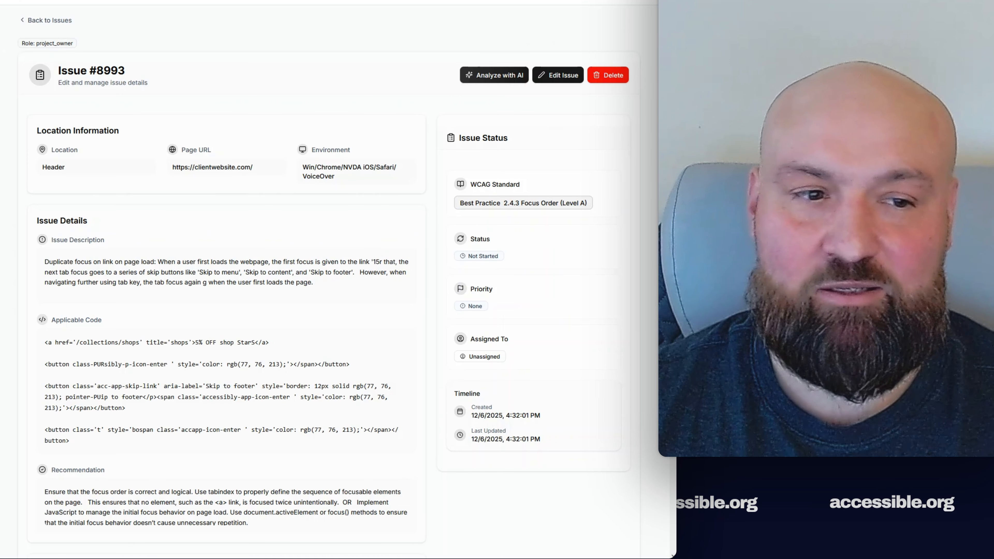
{"action": "scroll", "coordinate": [329, 280], "scroll_direction": "down", "scroll_amount": 3}
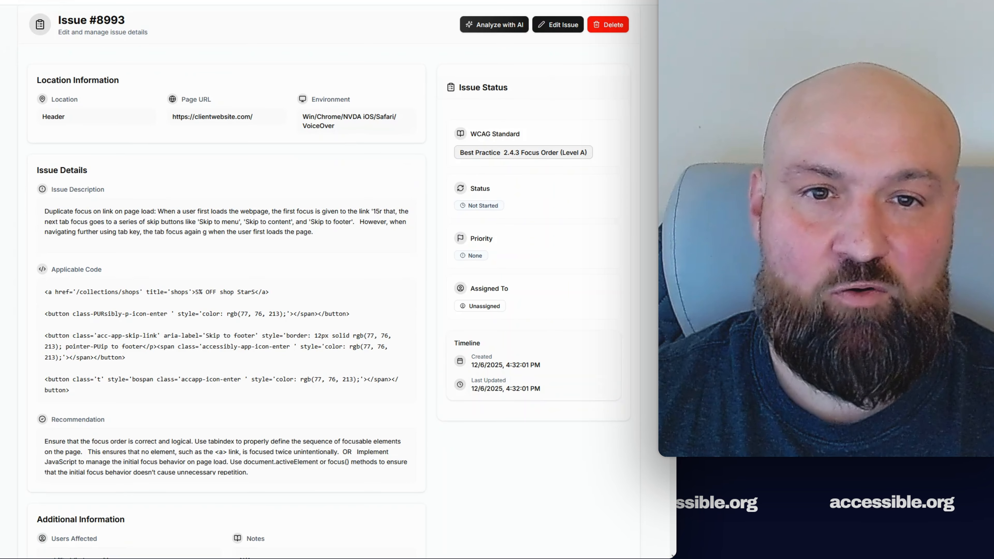
{"action": "scroll", "coordinate": [329, 280], "scroll_direction": "up", "scroll_amount": 3}
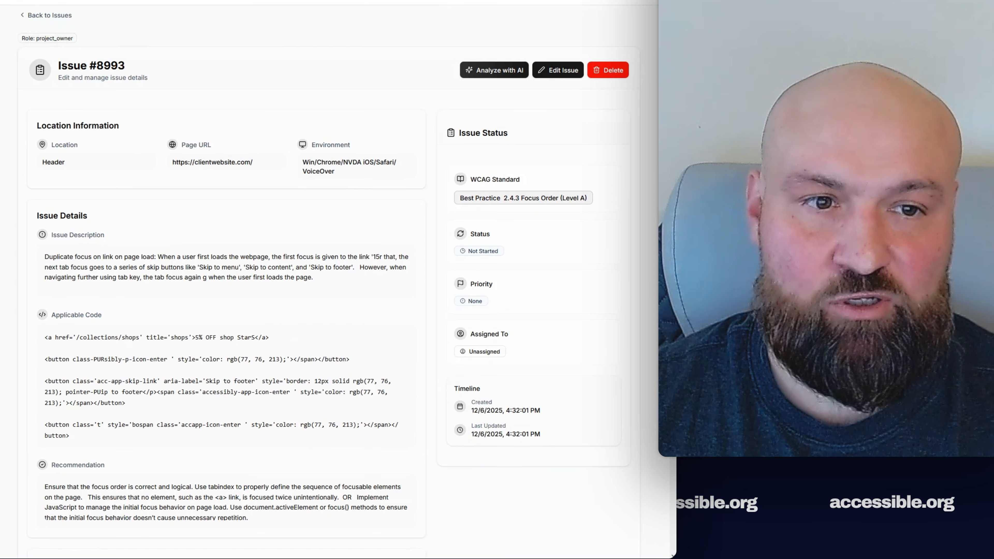
{"action": "key", "text": "alt+Left"}
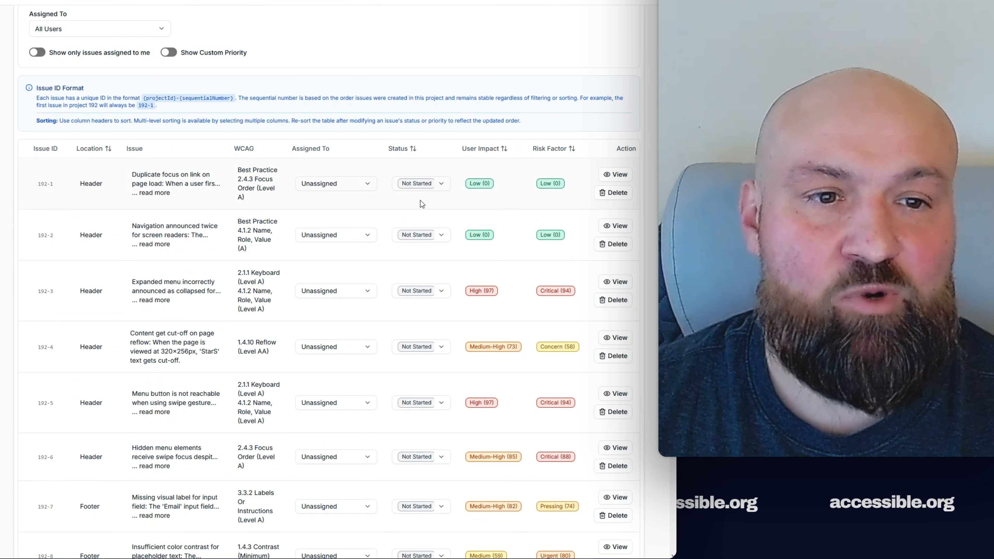
- Set issues 192-1 and 192-2 to Completed
{"action": "left_click", "coordinate": [441, 183]}
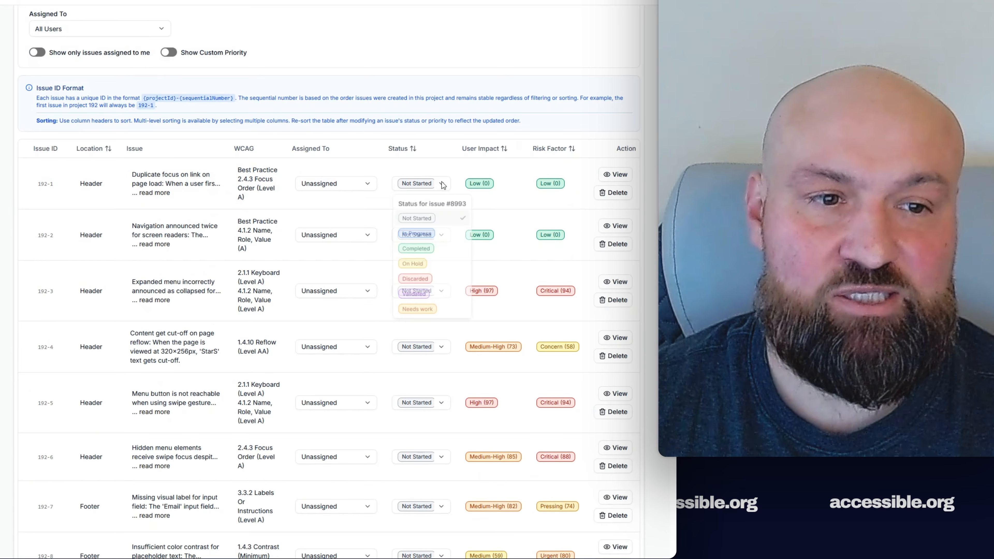
{"action": "left_click", "coordinate": [426, 248]}
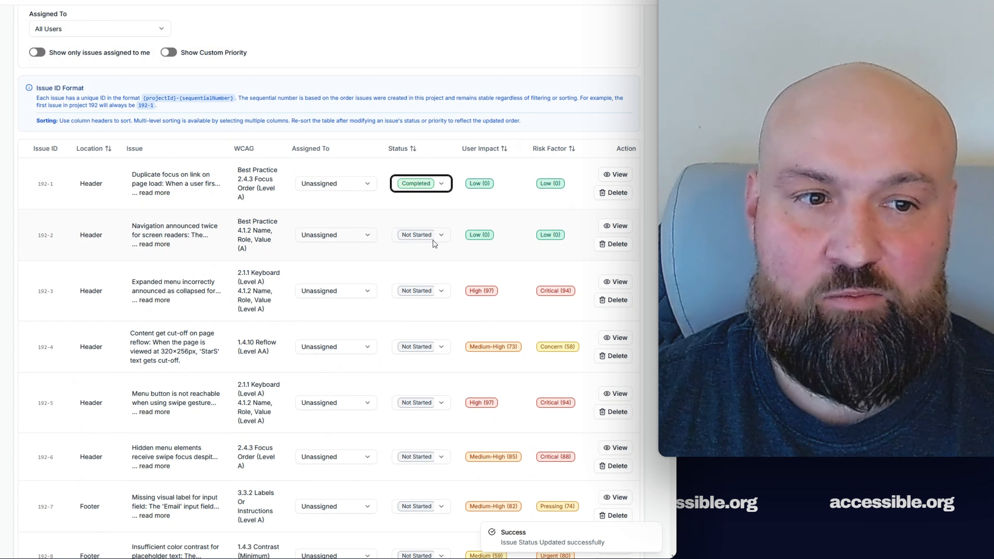
{"action": "left_click", "coordinate": [448, 237]}
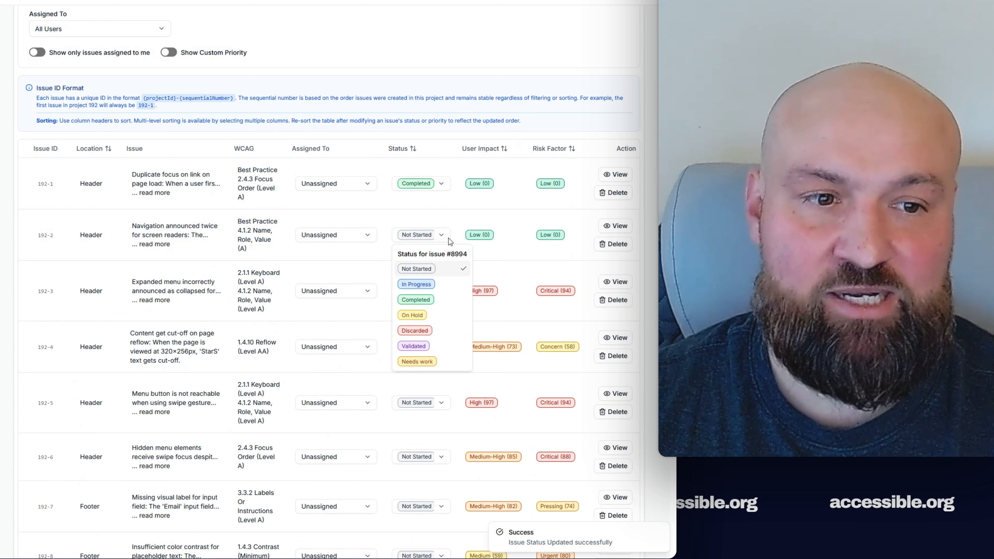
{"action": "left_click", "coordinate": [438, 299]}
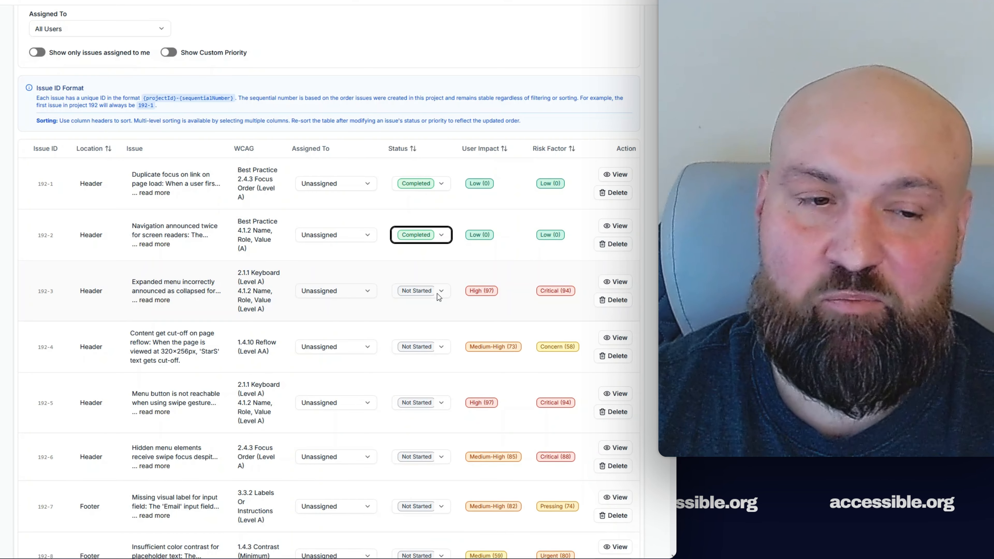
- Set issues 192-3, 192-4, 192-5 and 192-6 to Validated
{"action": "left_click", "coordinate": [438, 297]}
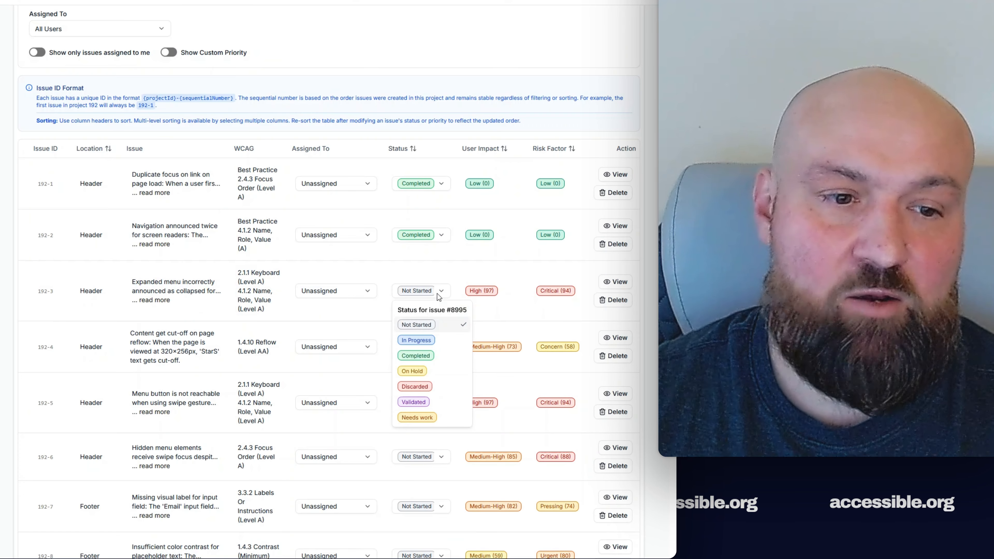
{"action": "left_click", "coordinate": [429, 404]}
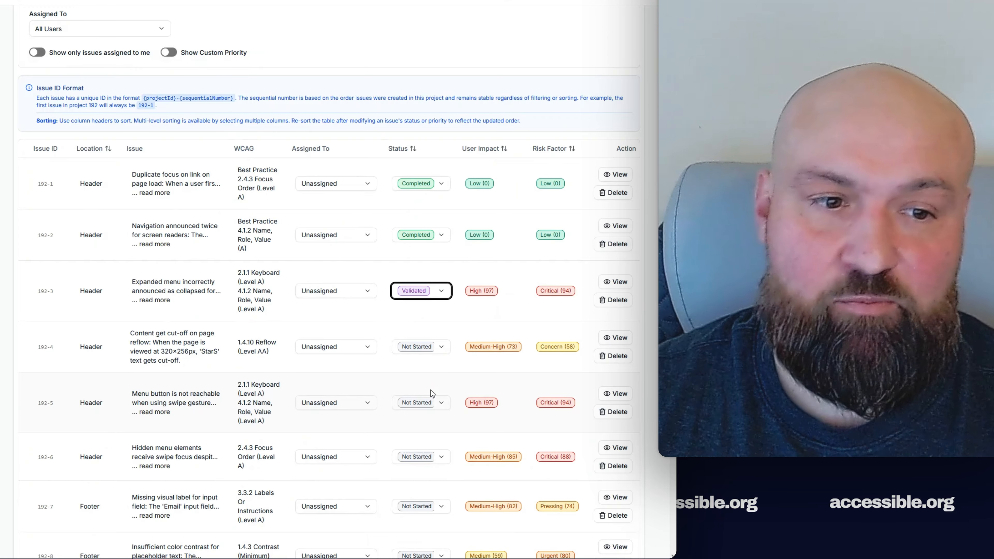
{"action": "left_click", "coordinate": [441, 348]}
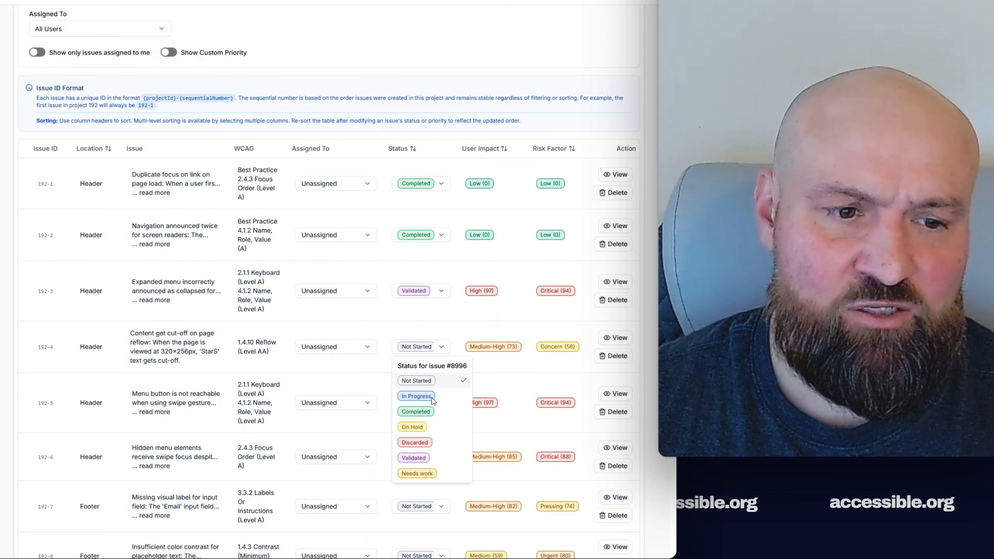
{"action": "left_click", "coordinate": [435, 457]}
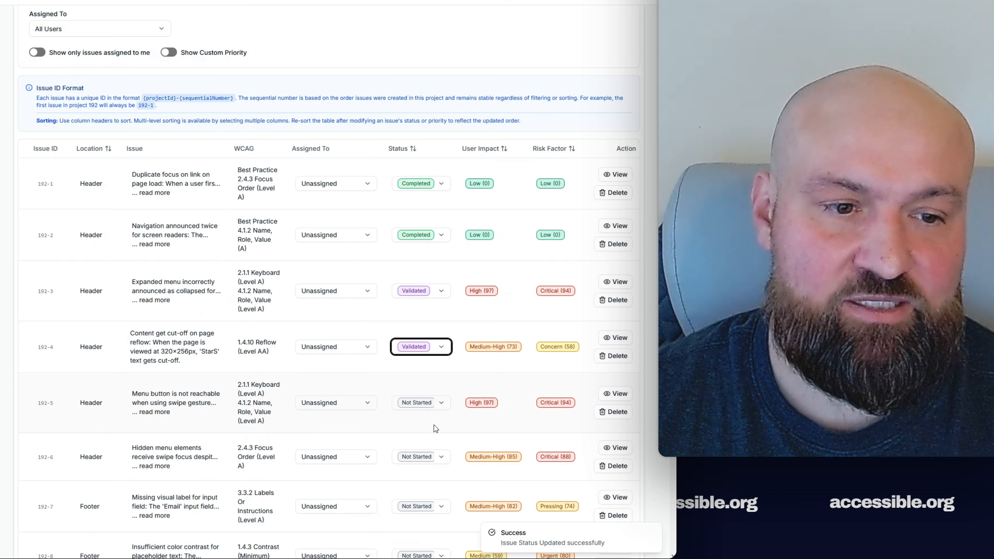
{"action": "left_click", "coordinate": [436, 407]}
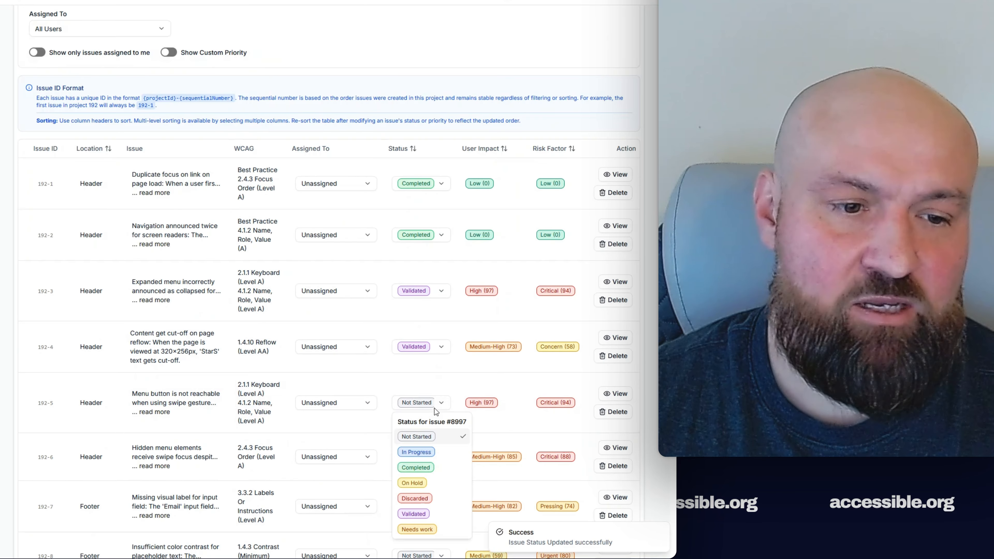
{"action": "left_click", "coordinate": [431, 514]}
{"action": "left_click", "coordinate": [428, 466]}
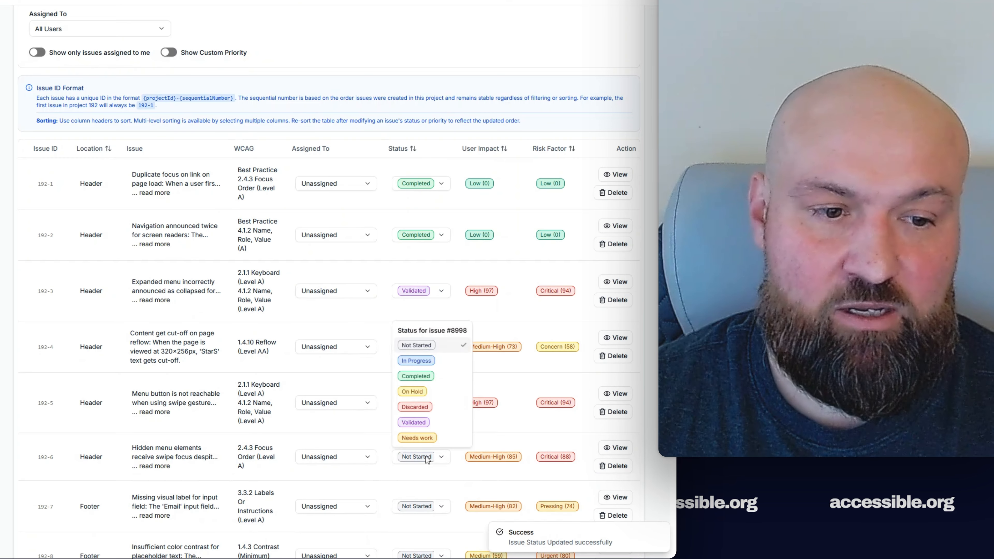
{"action": "left_click", "coordinate": [429, 431]}
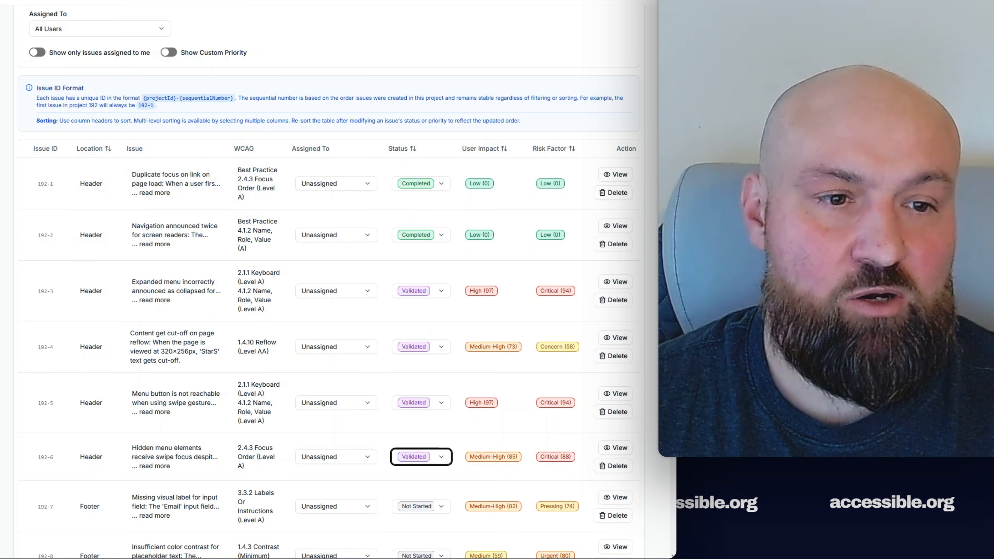
{"action": "scroll", "coordinate": [329, 274], "scroll_direction": "down", "scroll_amount": 5}
{"action": "scroll", "coordinate": [329, 274], "scroll_direction": "up", "scroll_amount": 10}
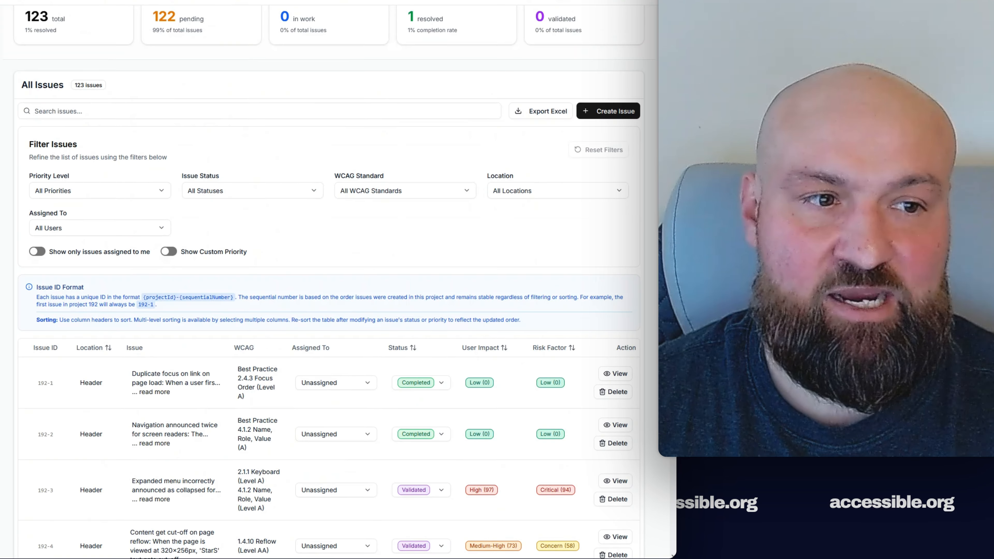
- Go back to Your Projects and open Company Accessibility Project's details
{"action": "scroll", "coordinate": [329, 274], "scroll_direction": "up", "scroll_amount": 3}
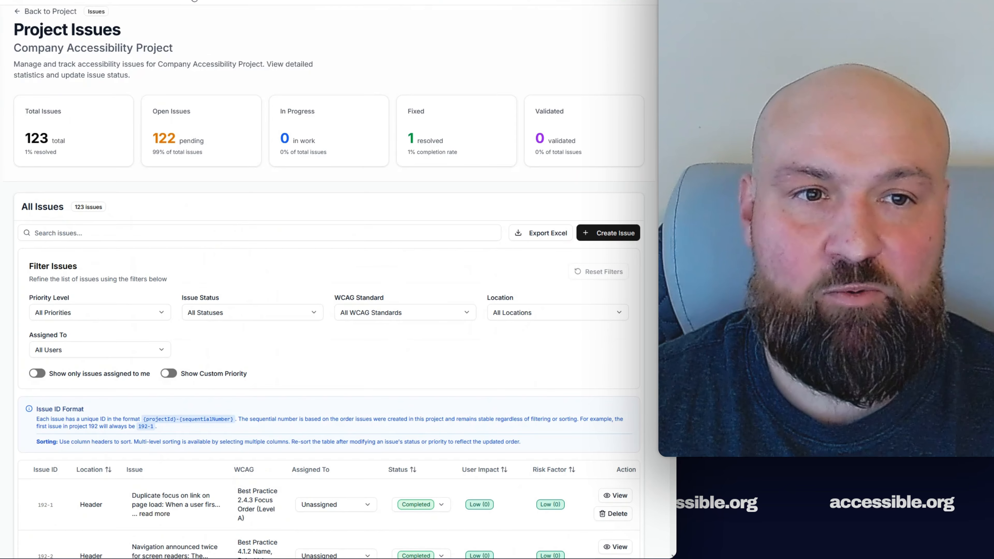
{"action": "left_click", "coordinate": [292, 1]}
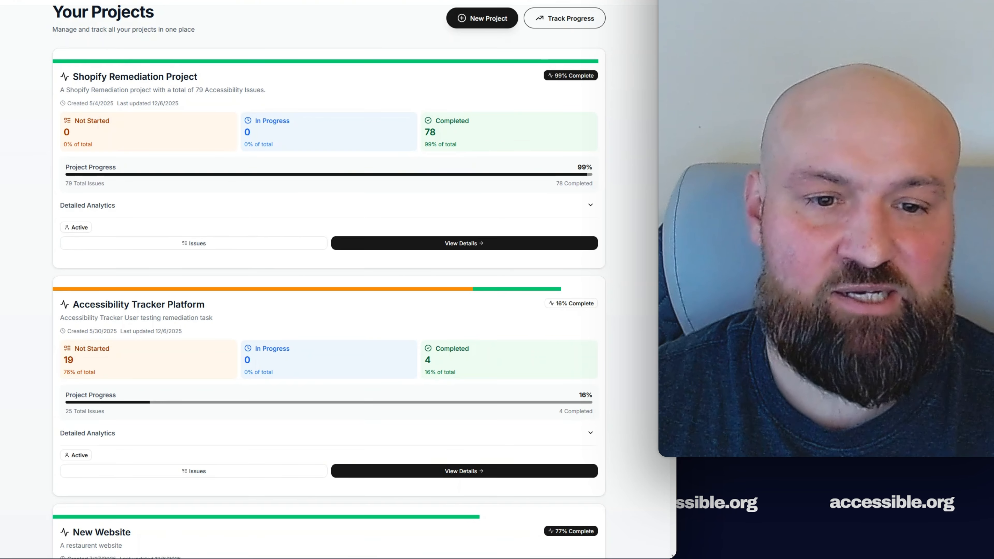
{"action": "scroll", "coordinate": [440, 392], "scroll_direction": "down", "scroll_amount": 15}
{"action": "left_click", "coordinate": [440, 387]}
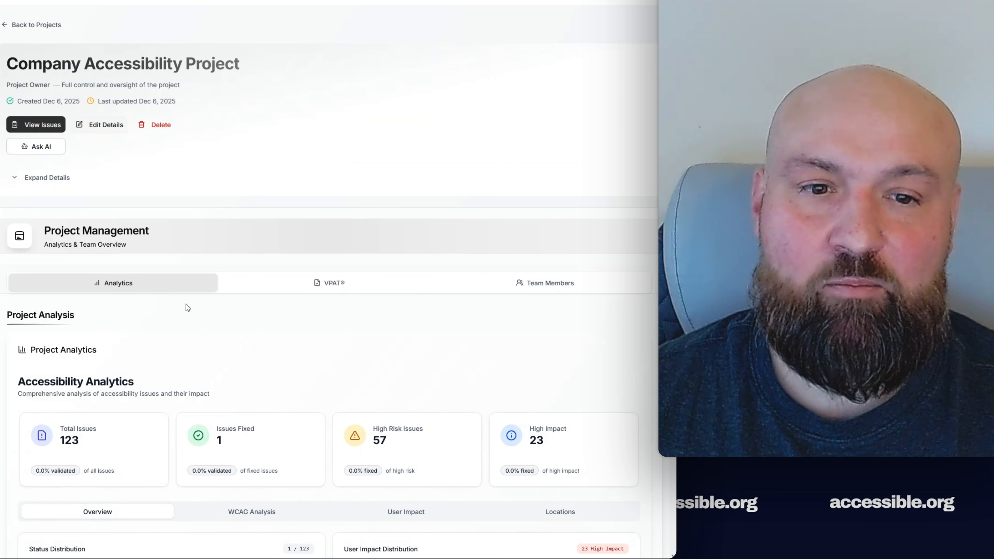
- From the project's VPAT tab, generate a new VPAT 2.5Rev WCAG form
{"action": "left_click", "coordinate": [335, 284]}
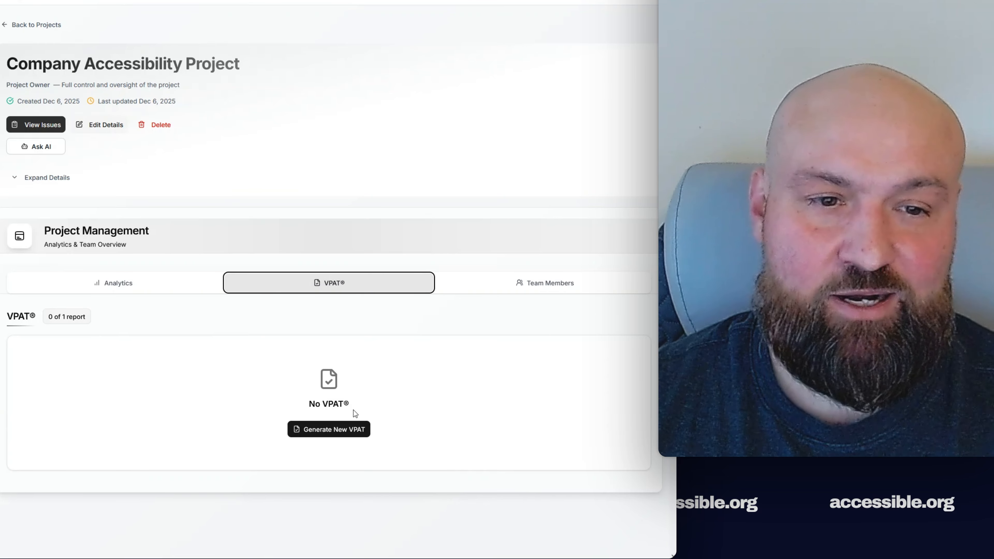
{"action": "left_click", "coordinate": [350, 427]}
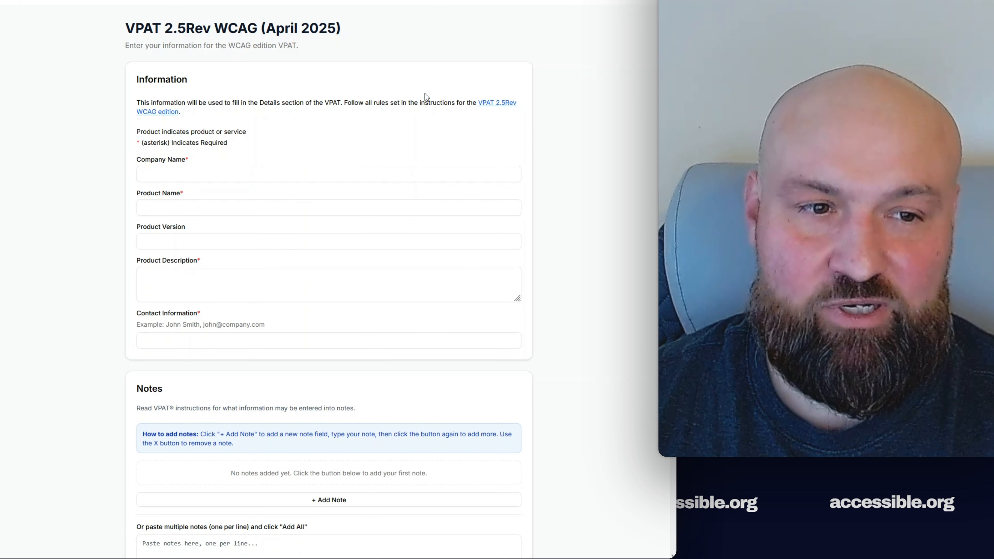
- Enter company Super Company, product Super App, version 1.2, description 'App that optimizes daily life.'
{"action": "left_click", "coordinate": [293, 180]}
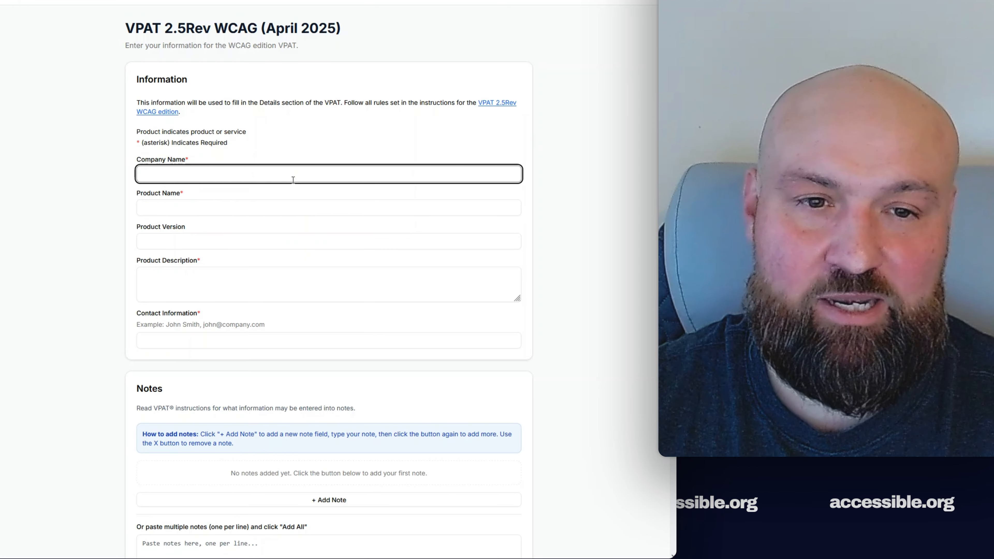
{"action": "type", "text": "Super "}
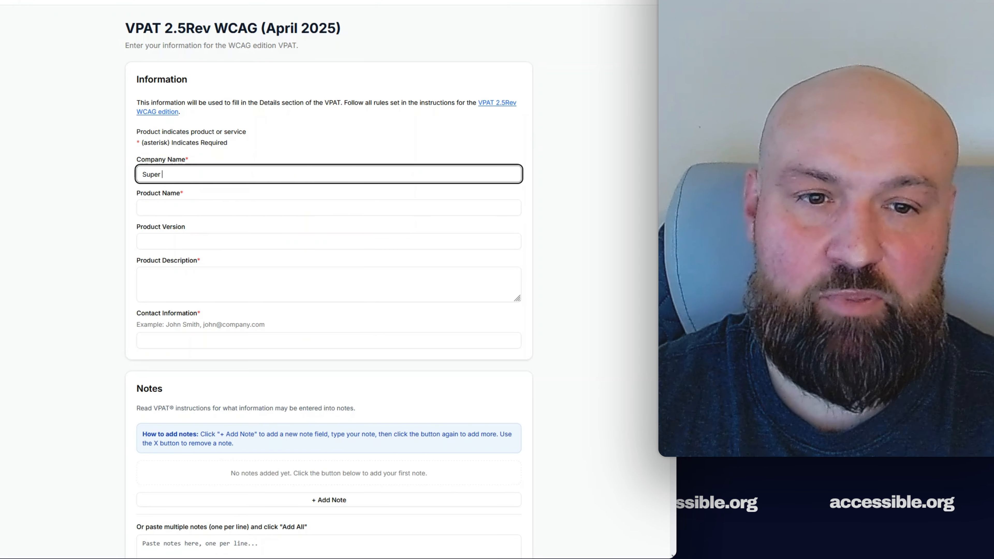
{"action": "type", "text": "Company"}
{"action": "key", "text": "Tab"}
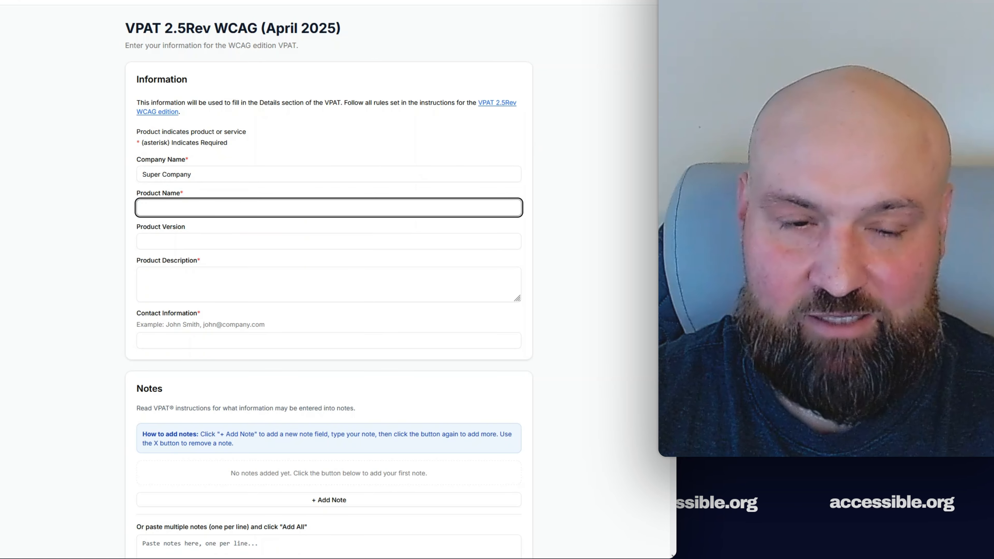
{"action": "type", "text": "Super App"}
{"action": "key", "text": "Tab"}
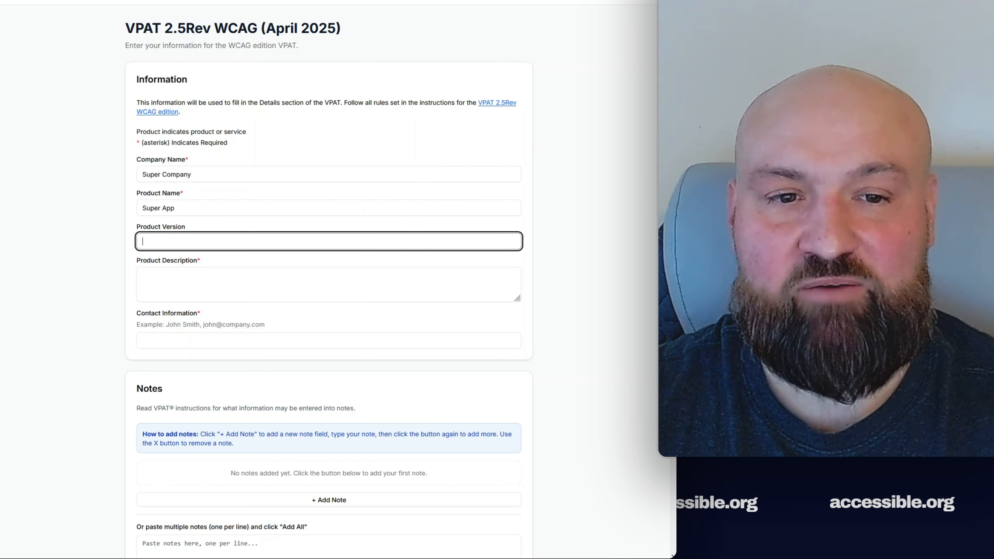
{"action": "type", "text": "1.2"}
{"action": "key", "text": "Tab"}
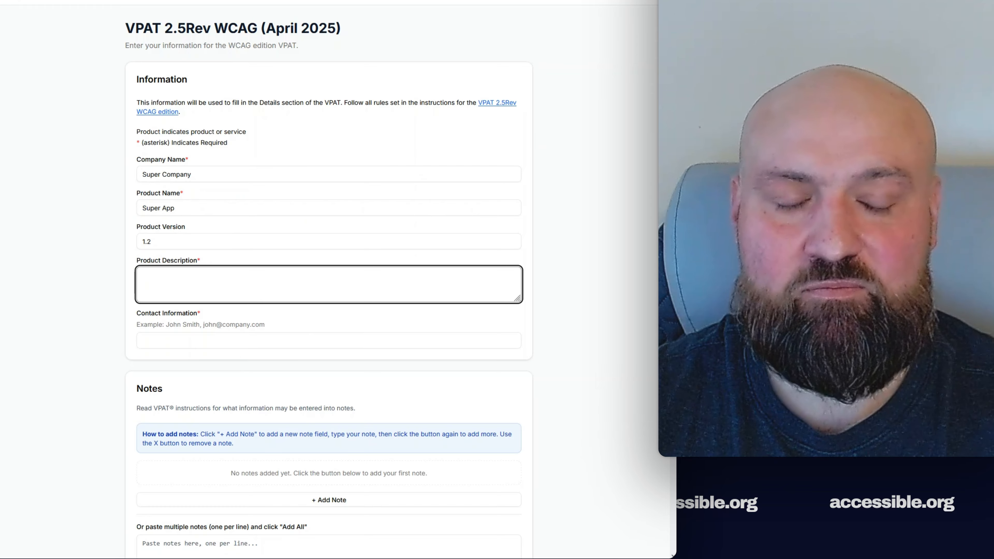
{"action": "type", "text": "Ap"}
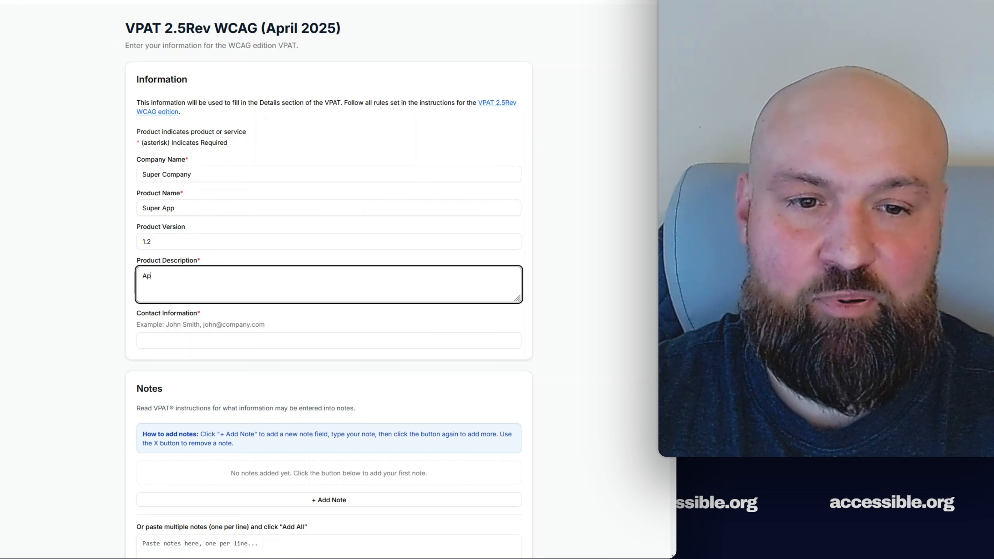
{"action": "type", "text": "p that optimizes daily life"}
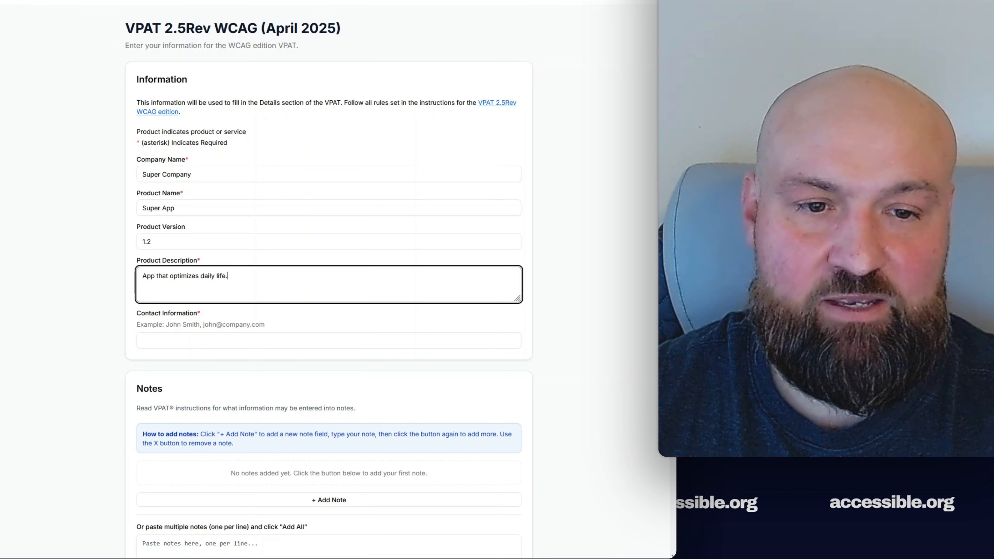
{"action": "type", "text": "."}
- Enter the contact's name and e-mail address in Contact Information, correcting typos
{"action": "left_click", "coordinate": [239, 339]}
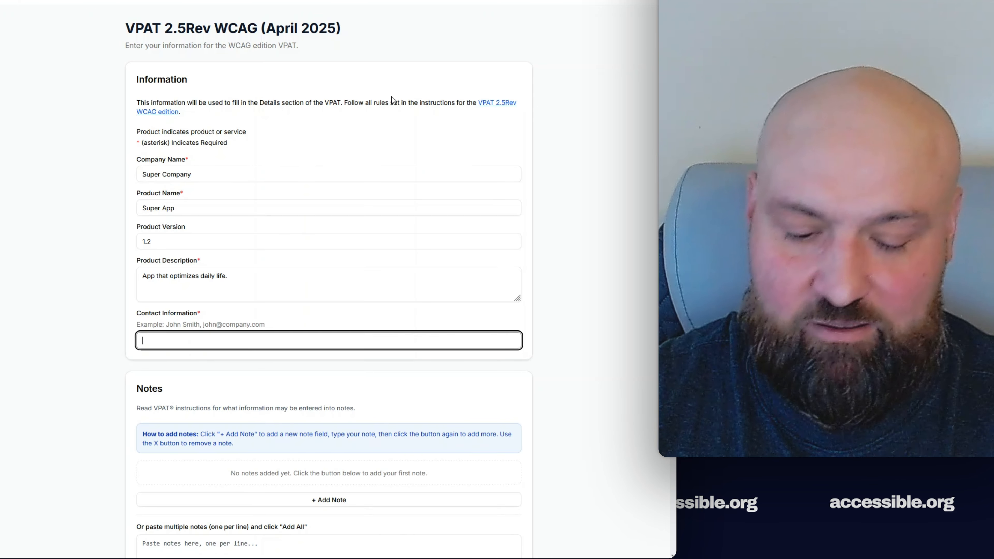
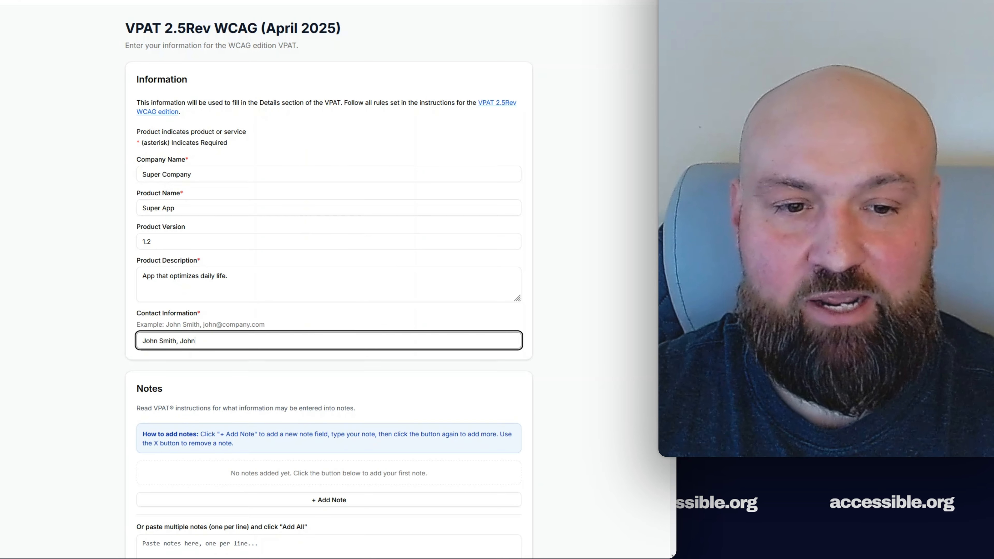
{"action": "key", "text": "BackSpace"}
{"action": "key", "text": "BackSpace"}
{"action": "key", "text": "BackSpace"}
{"action": "key", "text": "BackSpace"}
{"action": "key", "text": "BackSpace"}
{"action": "key", "text": "BackSpace"}
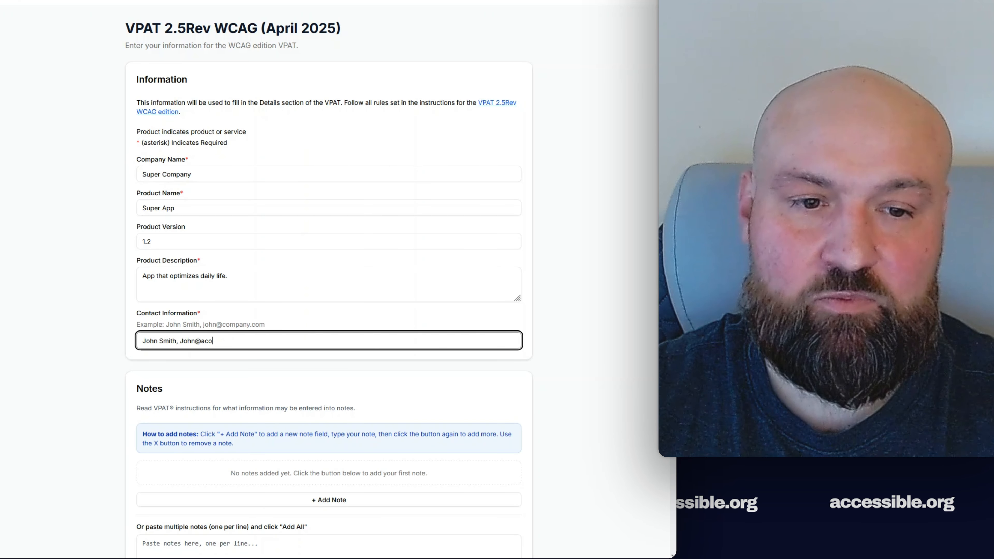
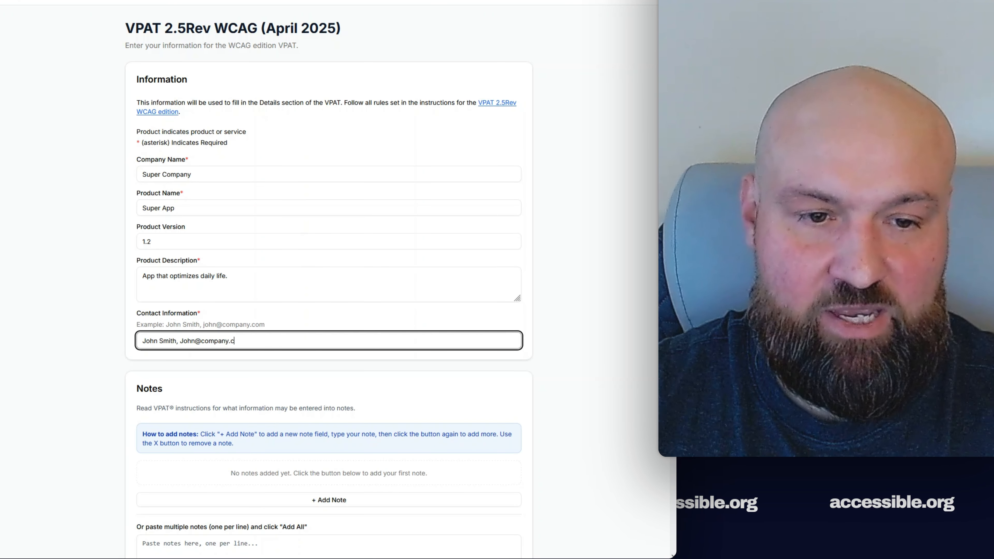
{"action": "key", "text": "BackSpace"}
{"action": "key", "text": "BackSpace"}
- Finish the contact e-mail, review the 12 scope pages, and leave the legal disclaimer empty
{"action": "type", "text": "om"}
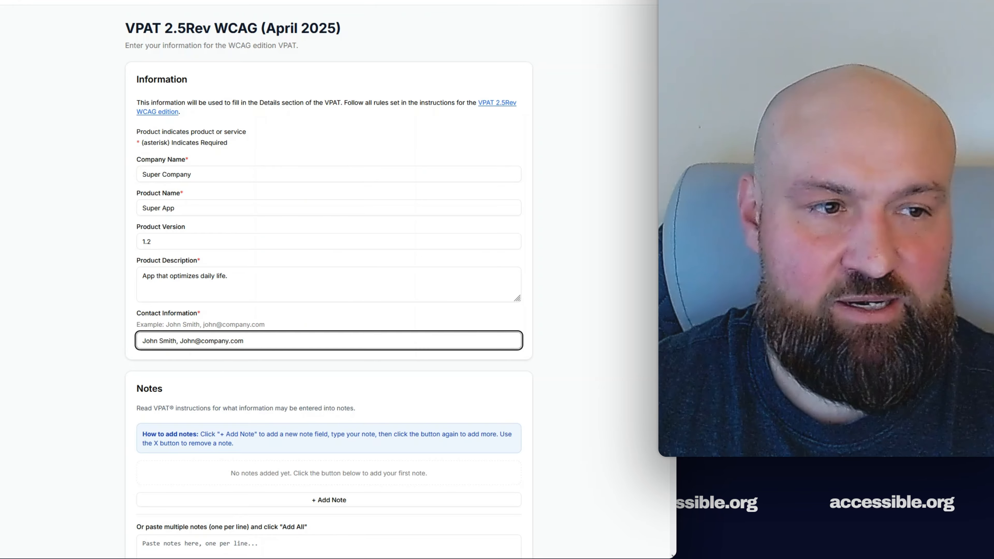
{"action": "scroll", "coordinate": [371, 180], "scroll_direction": "down", "scroll_amount": 7}
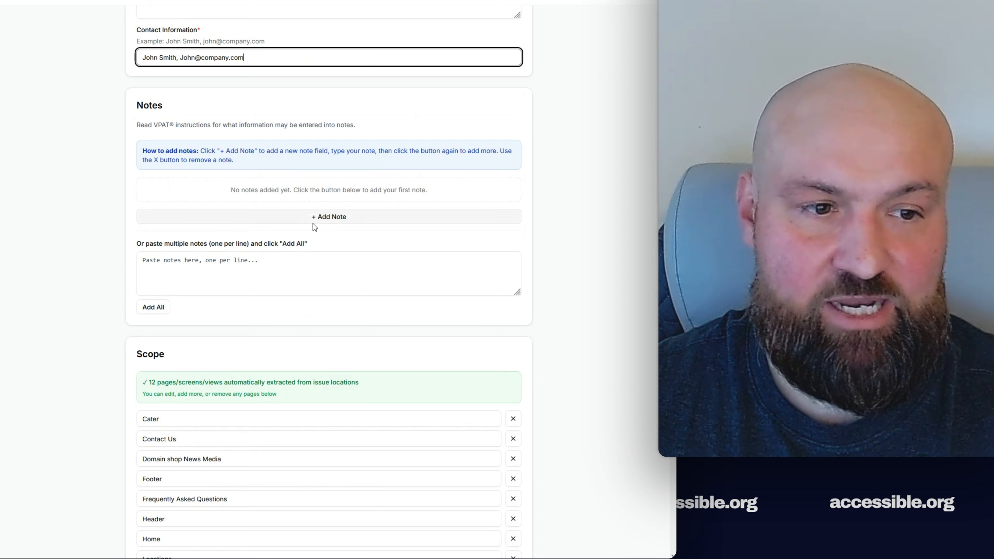
{"action": "scroll", "coordinate": [456, 370], "scroll_direction": "down", "scroll_amount": 4}
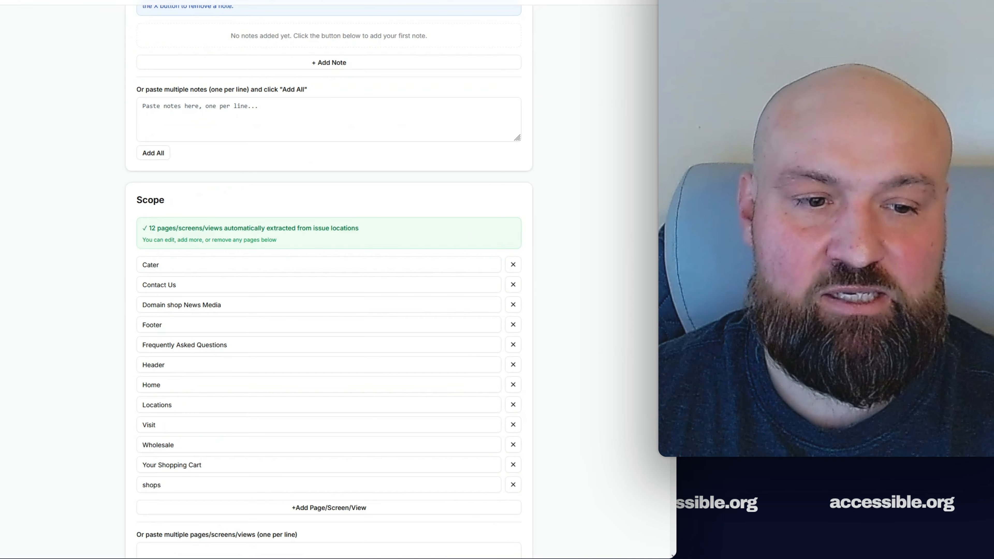
{"action": "scroll", "coordinate": [559, 313], "scroll_direction": "down", "scroll_amount": 3}
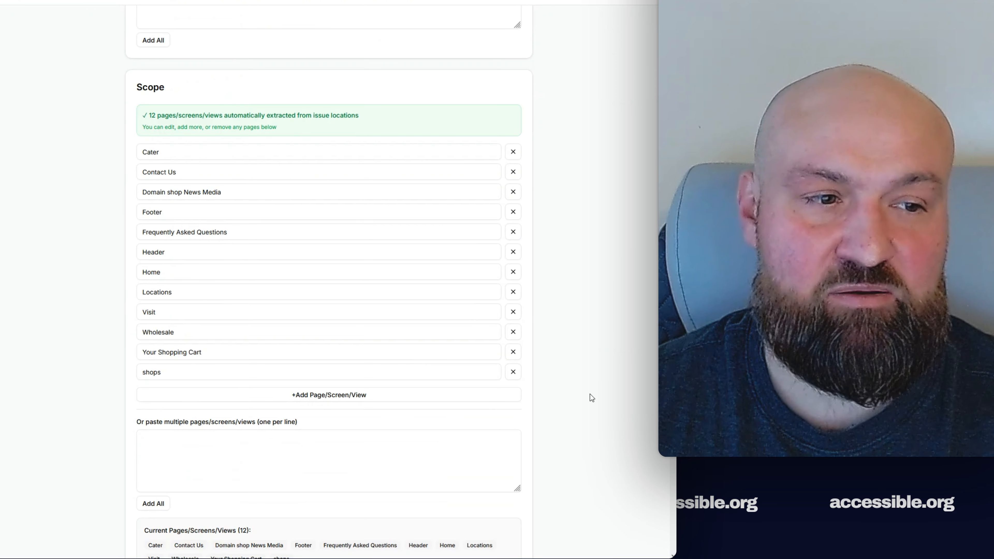
{"action": "scroll", "coordinate": [329, 282], "scroll_direction": "down", "scroll_amount": 8}
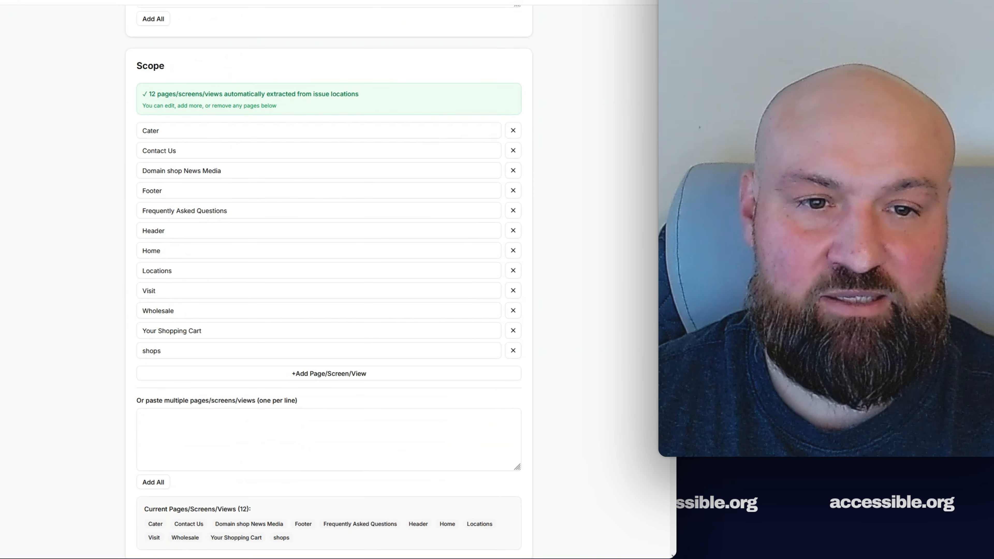
{"action": "scroll", "coordinate": [626, 380], "scroll_direction": "down", "scroll_amount": 1}
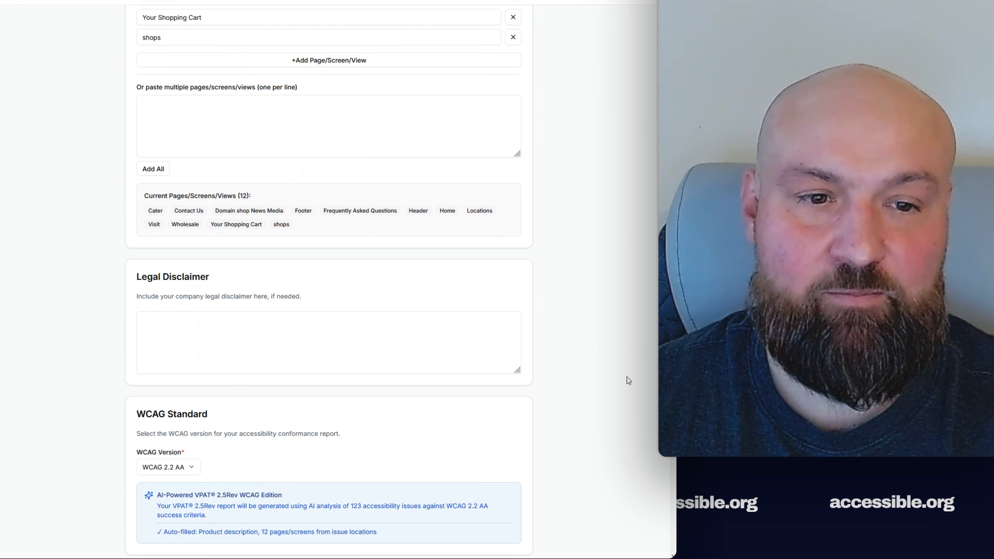
{"action": "left_click", "coordinate": [316, 333]}
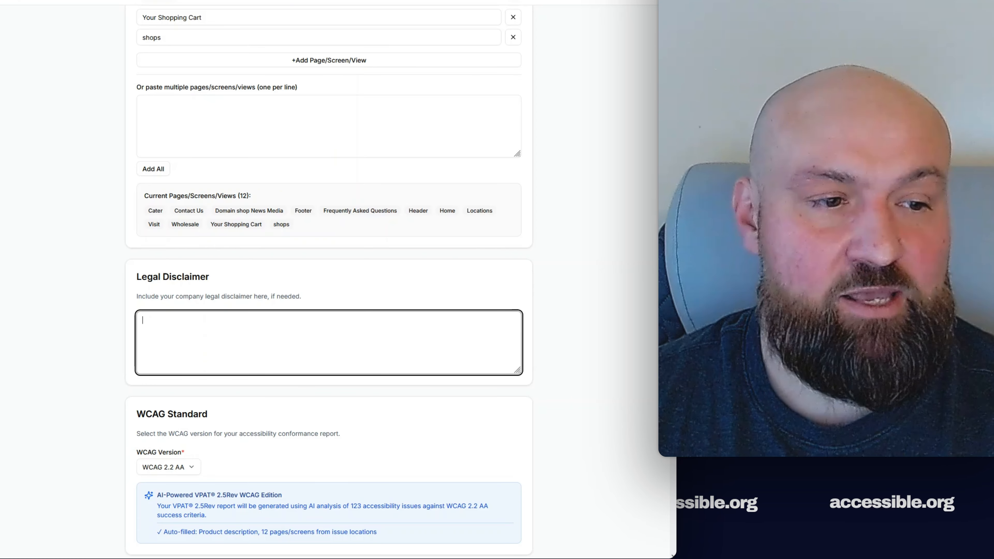
{"action": "scroll", "coordinate": [316, 333], "scroll_direction": "down", "scroll_amount": 5}
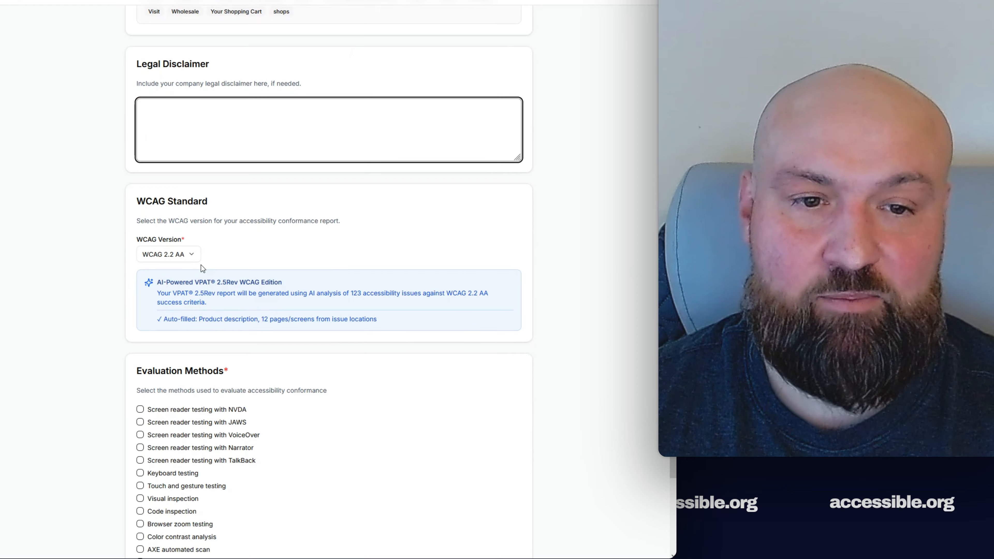
{"action": "left_click", "coordinate": [197, 257]}
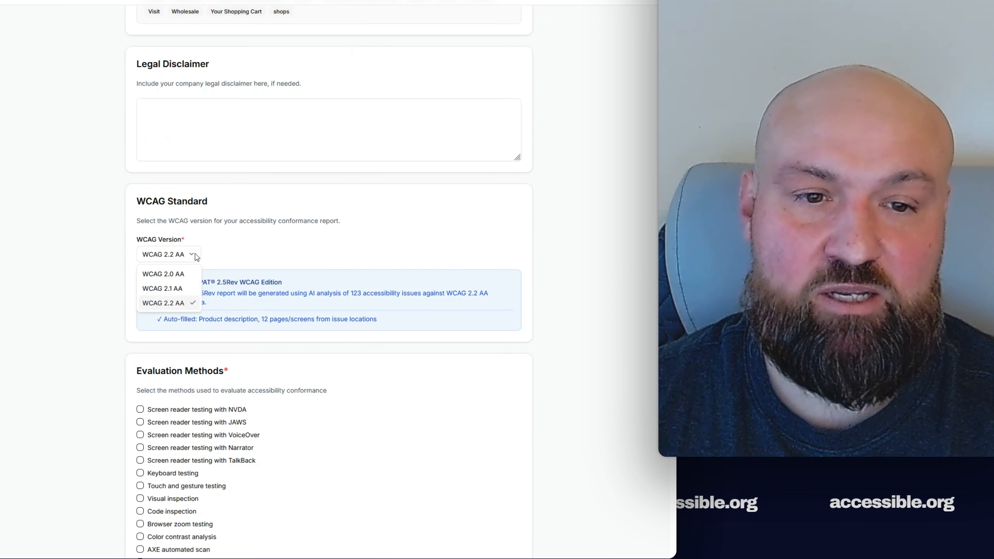
- Choose WCAG 2.1 AA, tick JAWS, VoiceOver, Visual inspection and Keyboard testing, then generate
{"action": "left_click", "coordinate": [188, 286]}
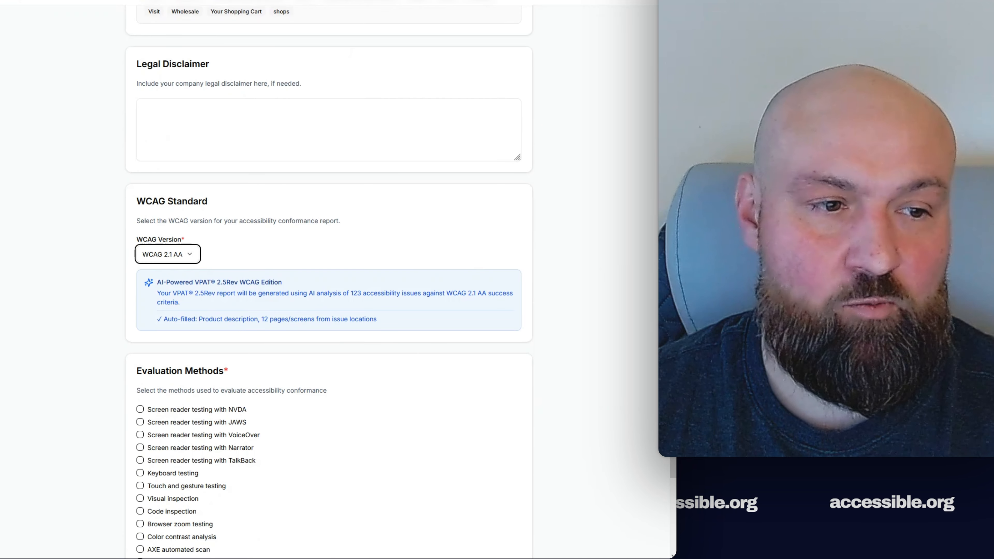
{"action": "scroll", "coordinate": [300, 278], "scroll_direction": "down", "scroll_amount": 4}
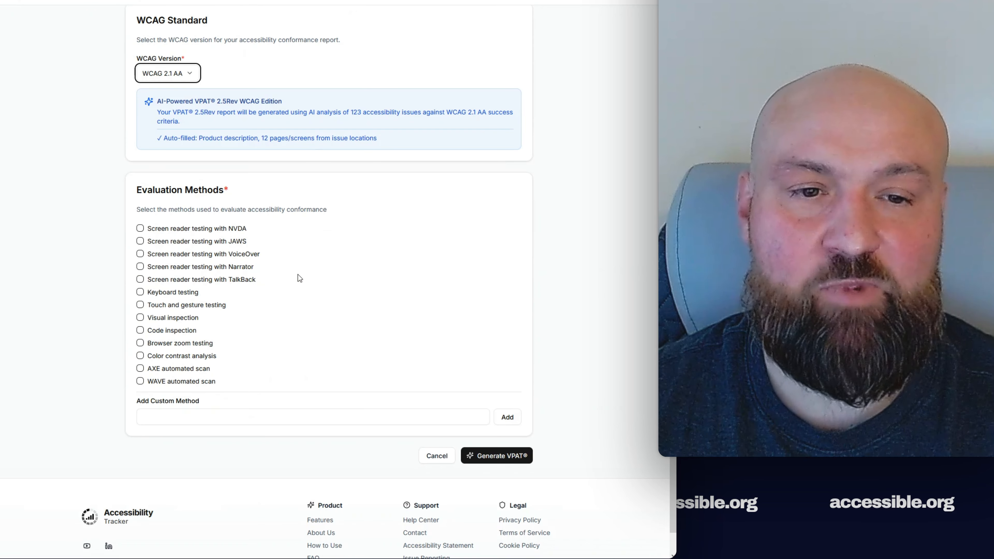
{"action": "left_click", "coordinate": [140, 242]}
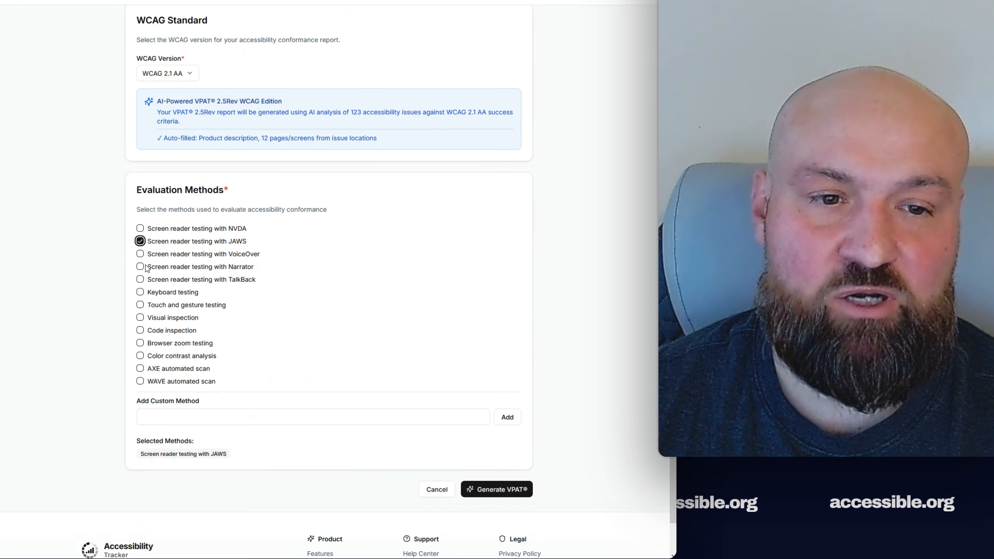
{"action": "left_click", "coordinate": [140, 255]}
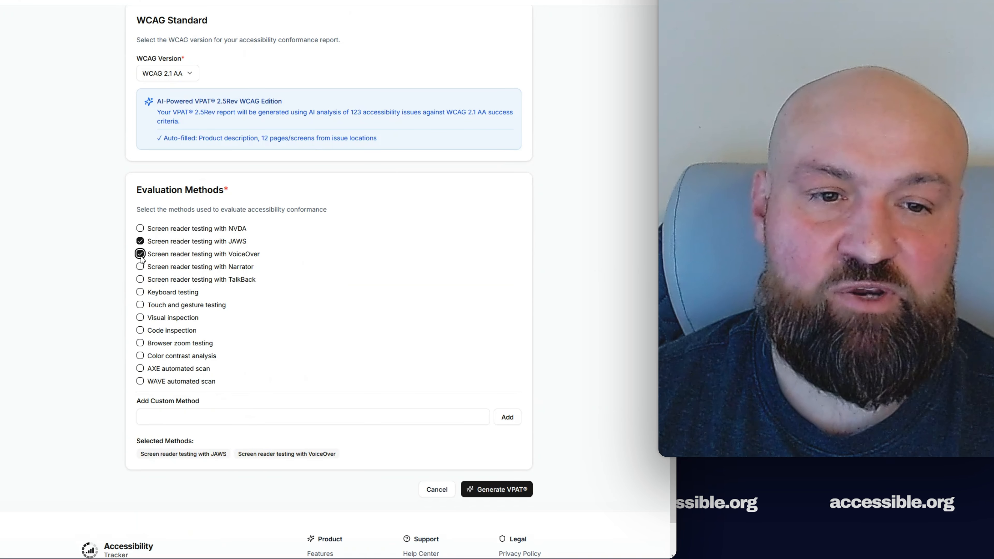
{"action": "left_click", "coordinate": [141, 321]}
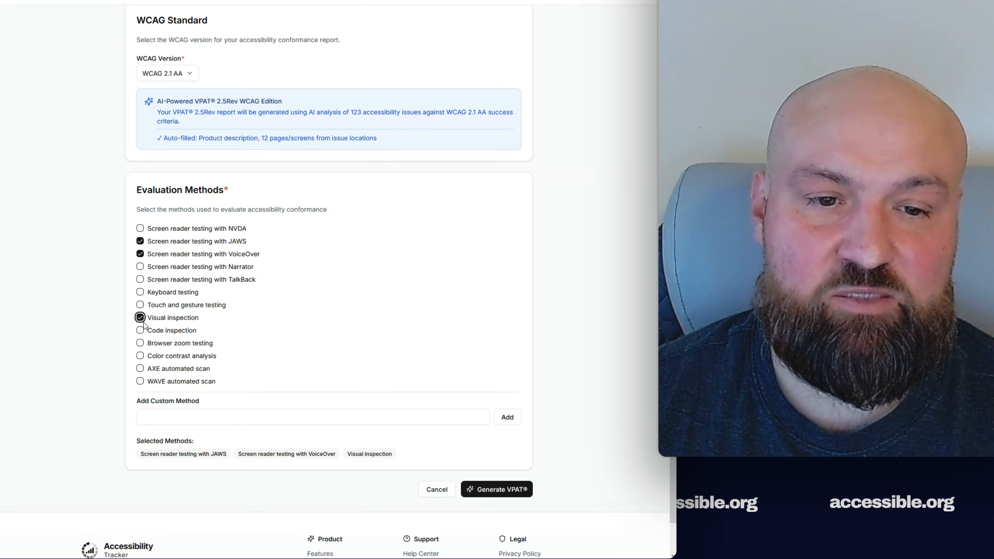
{"action": "left_click", "coordinate": [140, 293]}
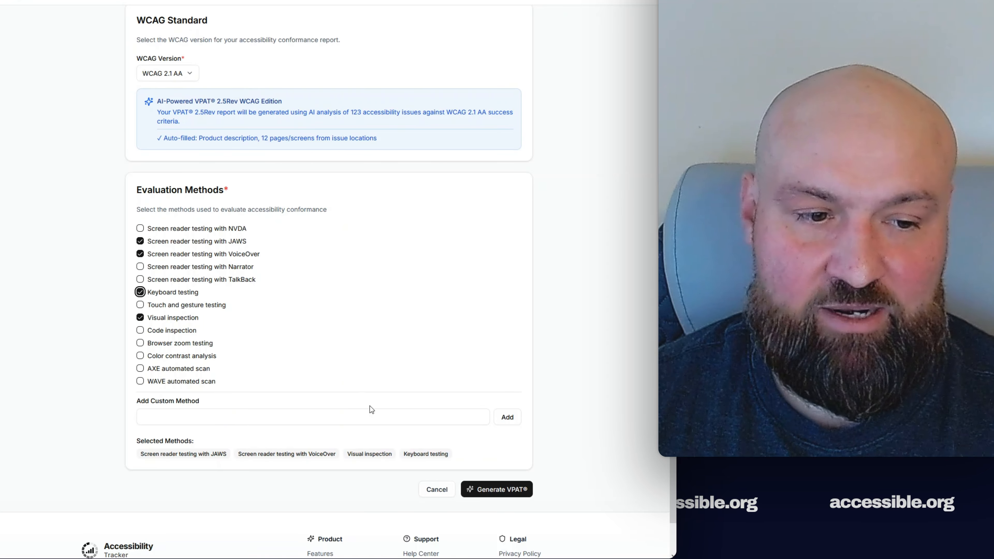
{"action": "left_click", "coordinate": [481, 489]}
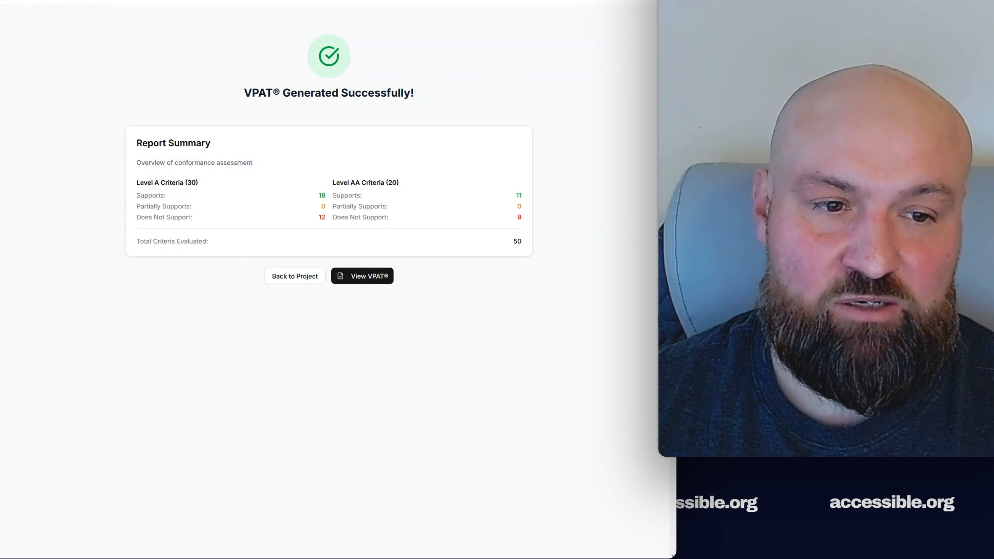
- Open the generated Super App VPAT draft from the success screen
{"action": "left_click", "coordinate": [369, 279]}
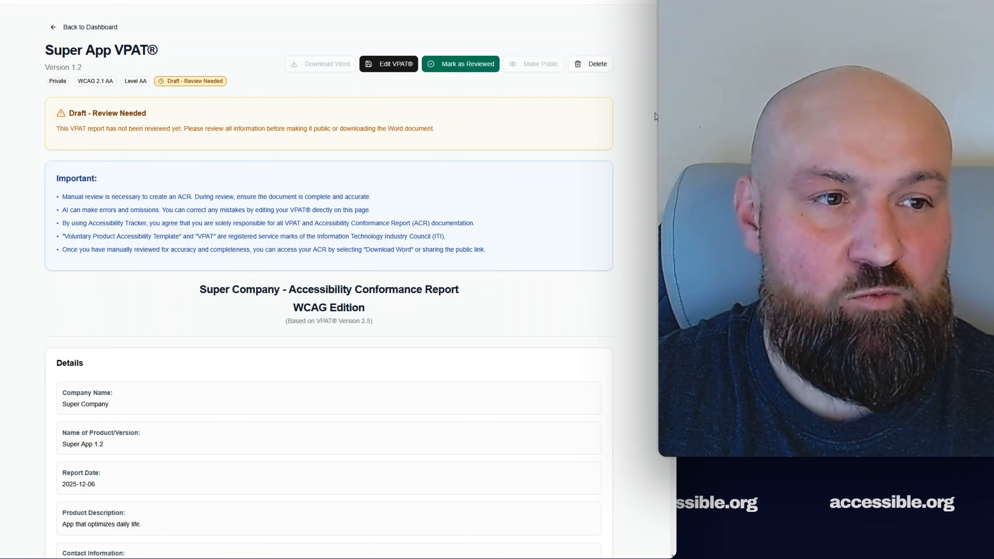
{"action": "scroll", "coordinate": [328, 286], "scroll_direction": "down", "scroll_amount": 6}
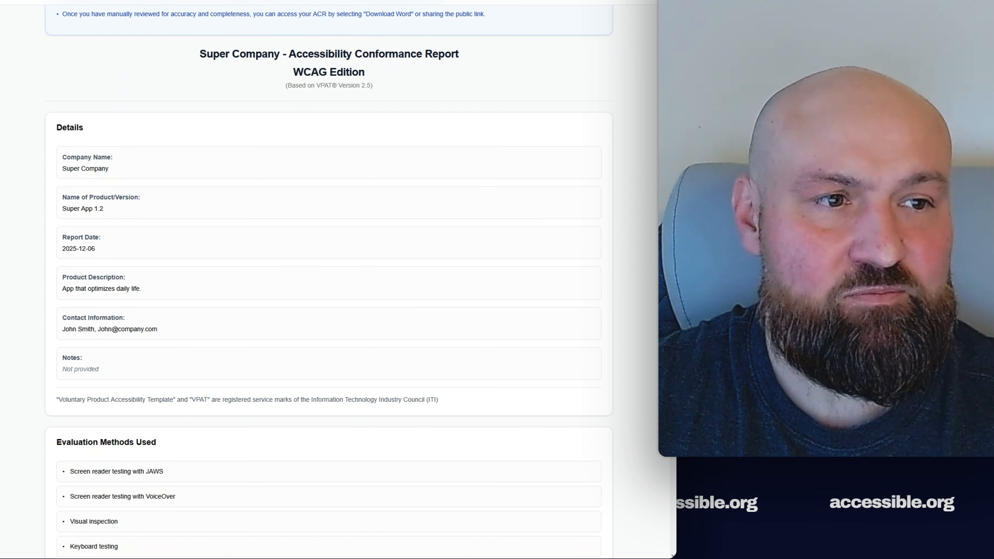
{"action": "scroll", "coordinate": [329, 282], "scroll_direction": "down", "scroll_amount": 6}
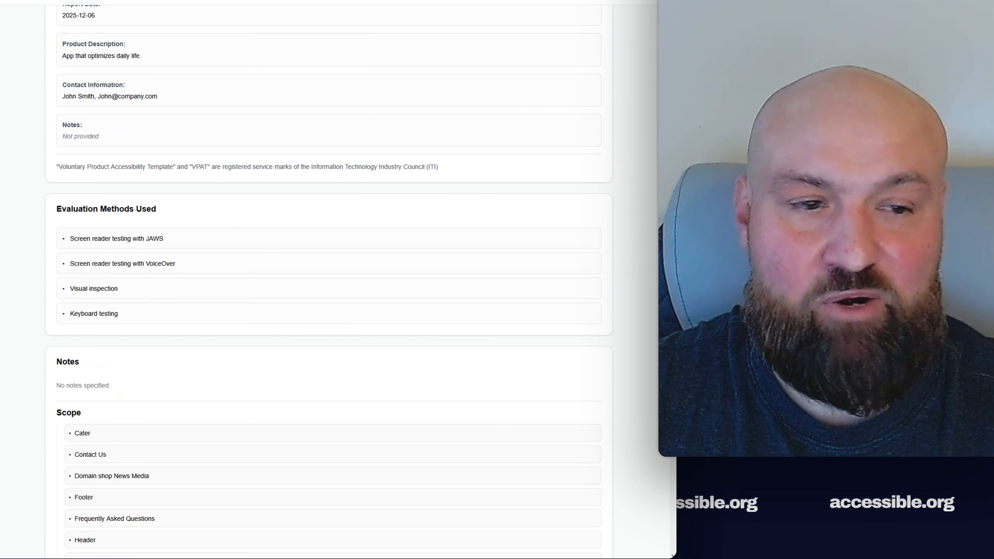
{"action": "scroll", "coordinate": [182, 284], "scroll_direction": "down", "scroll_amount": 3}
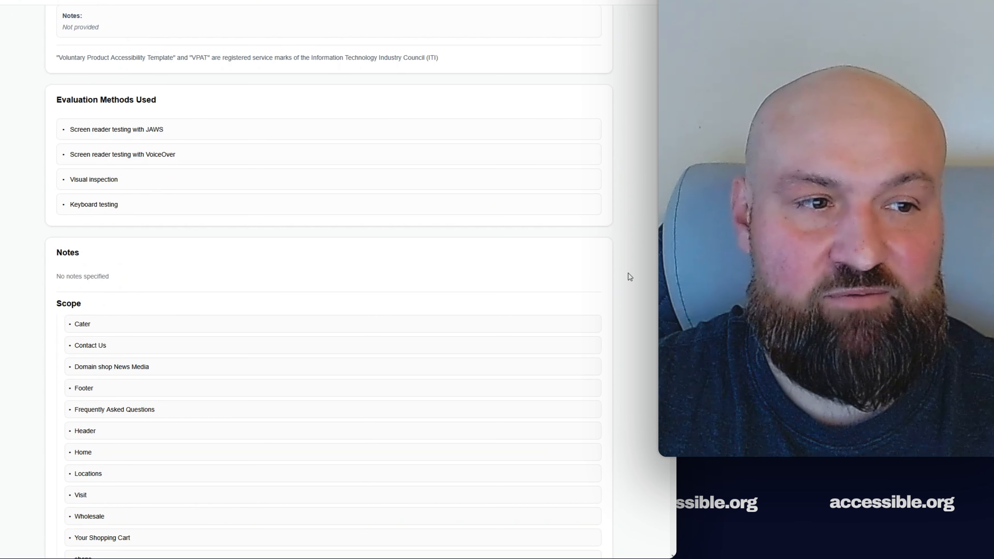
{"action": "scroll", "coordinate": [329, 281], "scroll_direction": "down", "scroll_amount": 10}
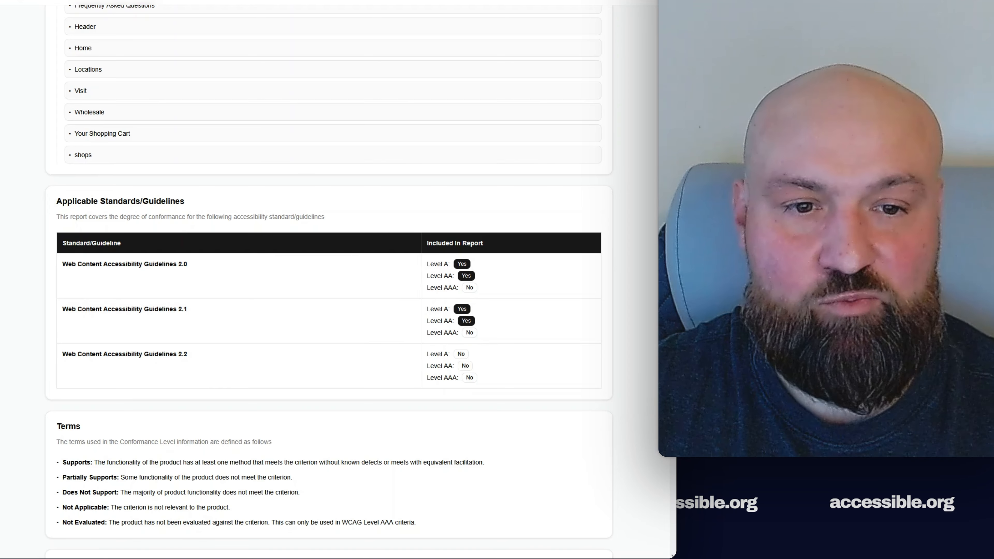
{"action": "scroll", "coordinate": [329, 275], "scroll_direction": "down", "scroll_amount": 3}
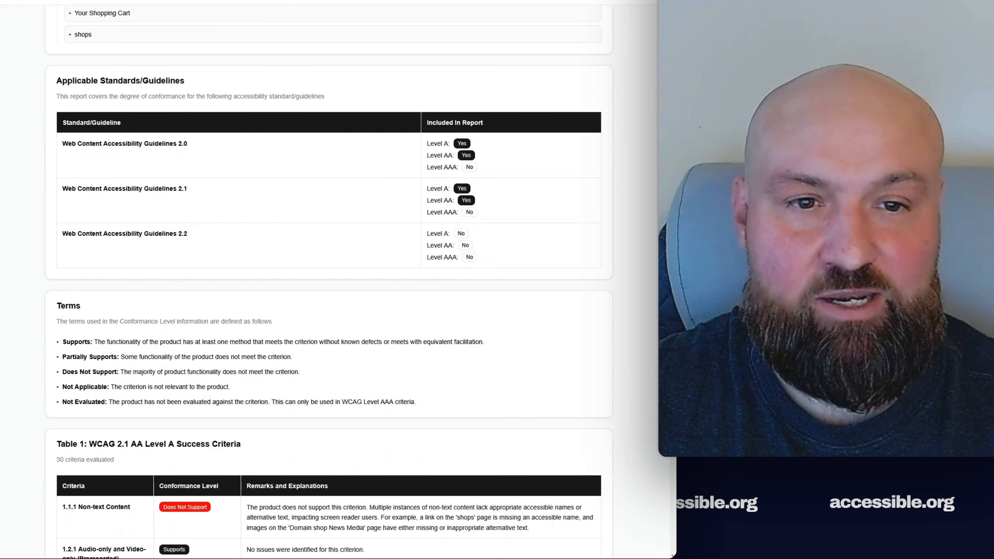
{"action": "scroll", "coordinate": [329, 282], "scroll_direction": "down", "scroll_amount": 1}
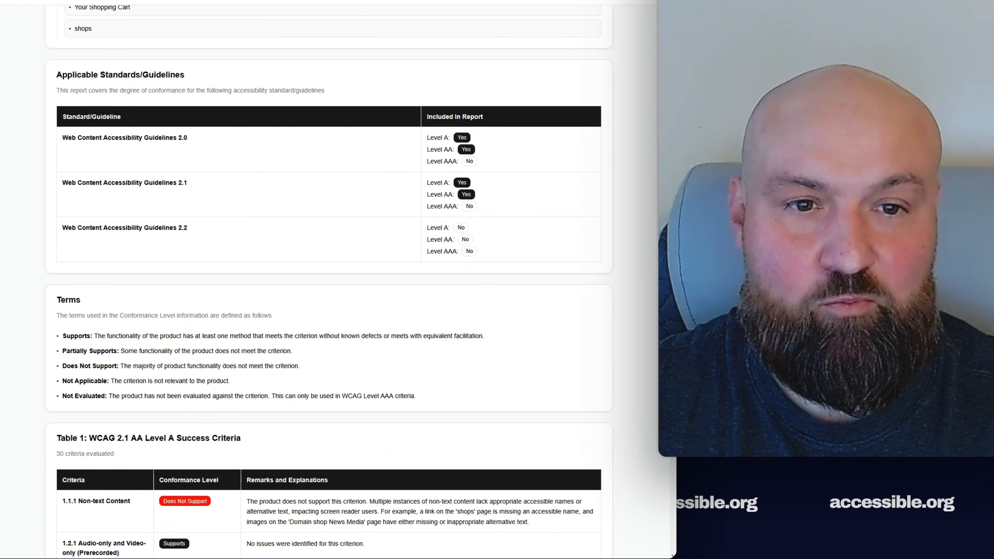
{"action": "scroll", "coordinate": [416, 235], "scroll_direction": "down", "scroll_amount": 2}
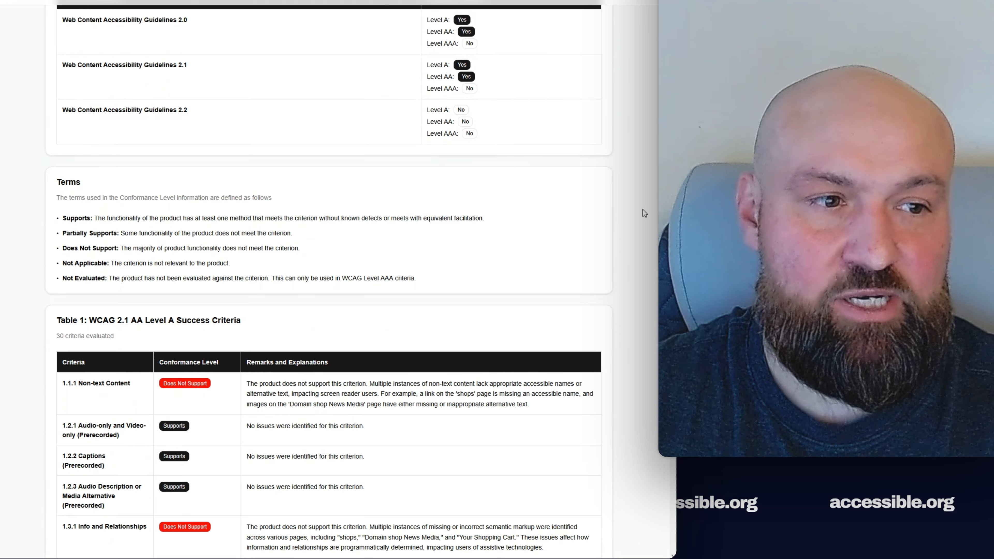
{"action": "scroll", "coordinate": [329, 274], "scroll_direction": "down", "scroll_amount": 2}
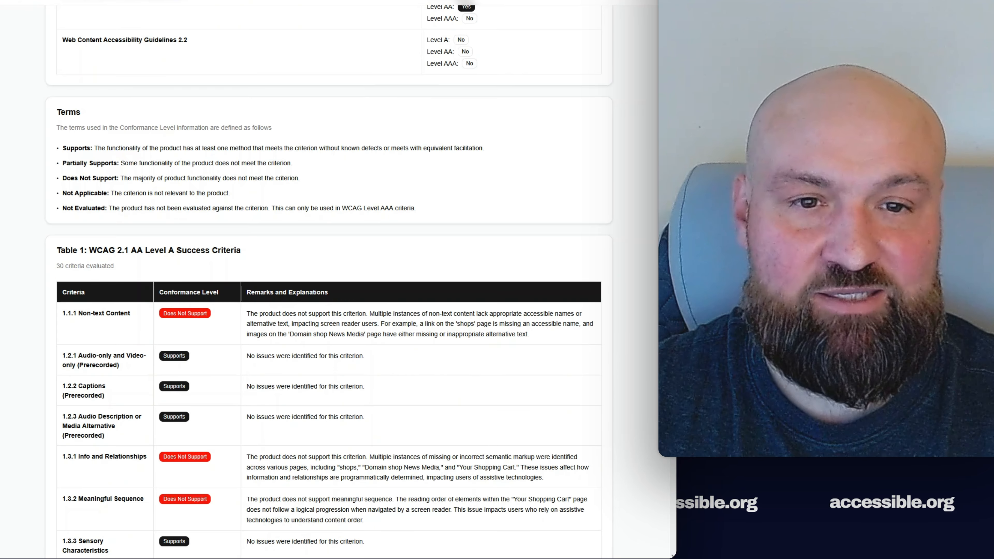
{"action": "scroll", "coordinate": [160, 99], "scroll_direction": "down", "scroll_amount": 1}
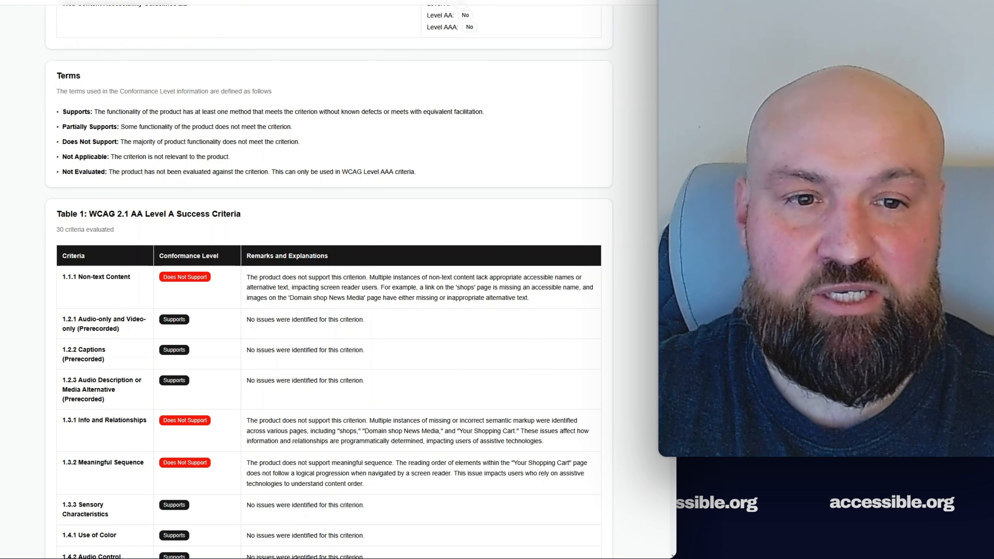
{"action": "scroll", "coordinate": [329, 279], "scroll_direction": "down", "scroll_amount": 4}
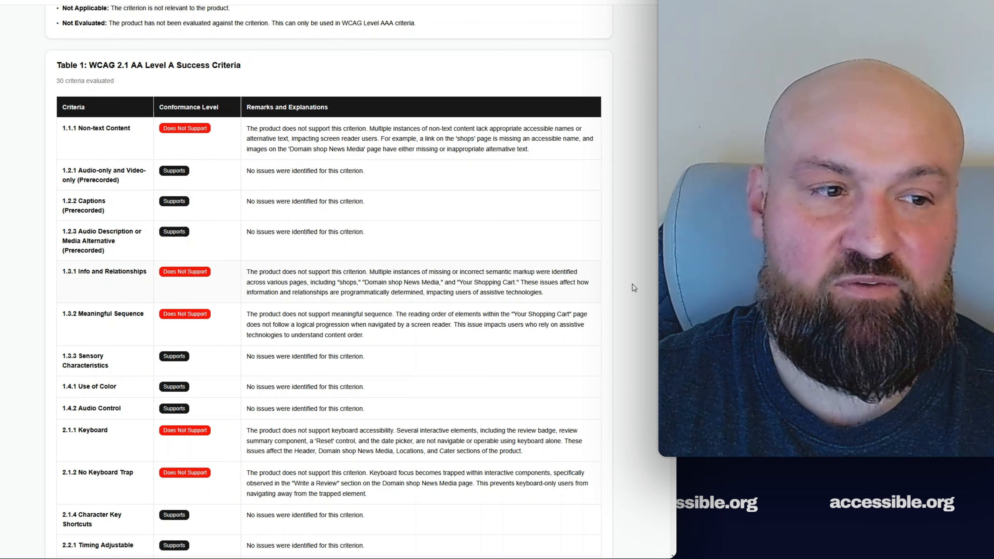
{"action": "scroll", "coordinate": [325, 279], "scroll_direction": "down", "scroll_amount": 9}
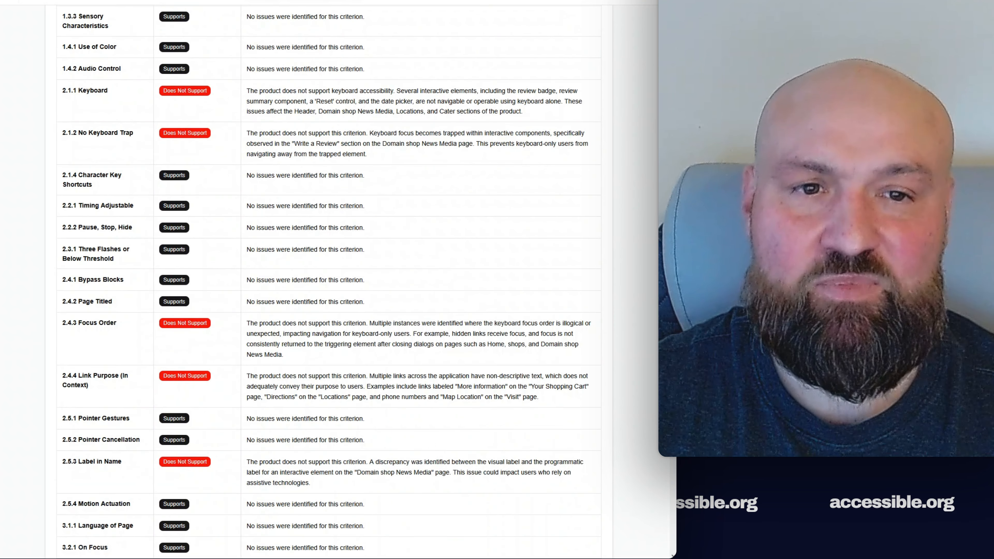
{"action": "scroll", "coordinate": [325, 280], "scroll_direction": "down", "scroll_amount": 4}
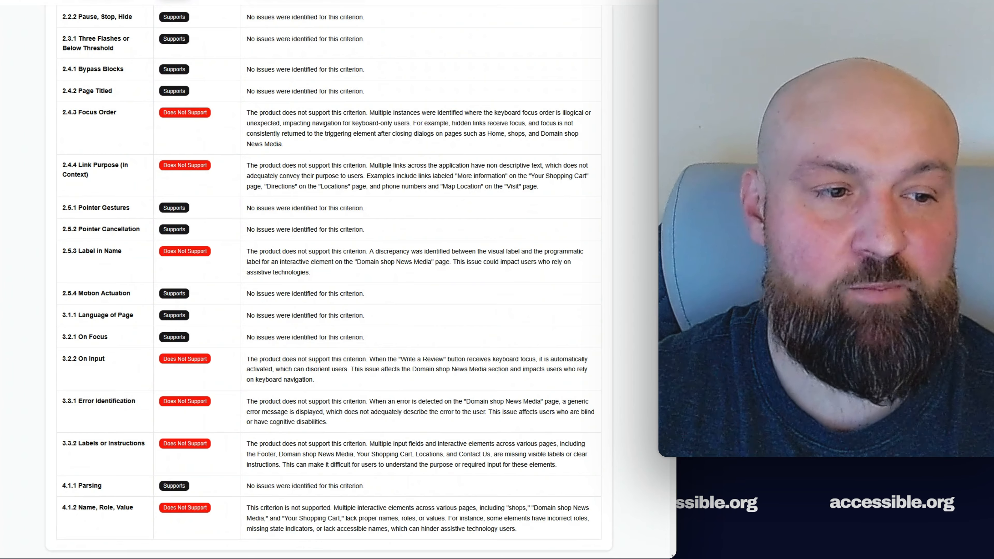
{"action": "scroll", "coordinate": [328, 274], "scroll_direction": "down", "scroll_amount": 10}
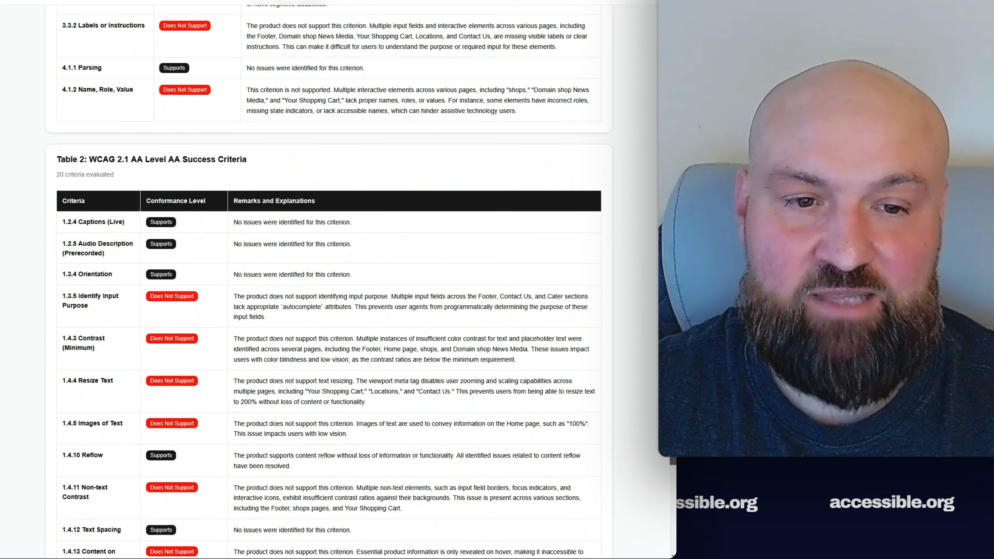
{"action": "scroll", "coordinate": [541, 369], "scroll_direction": "down", "scroll_amount": 4}
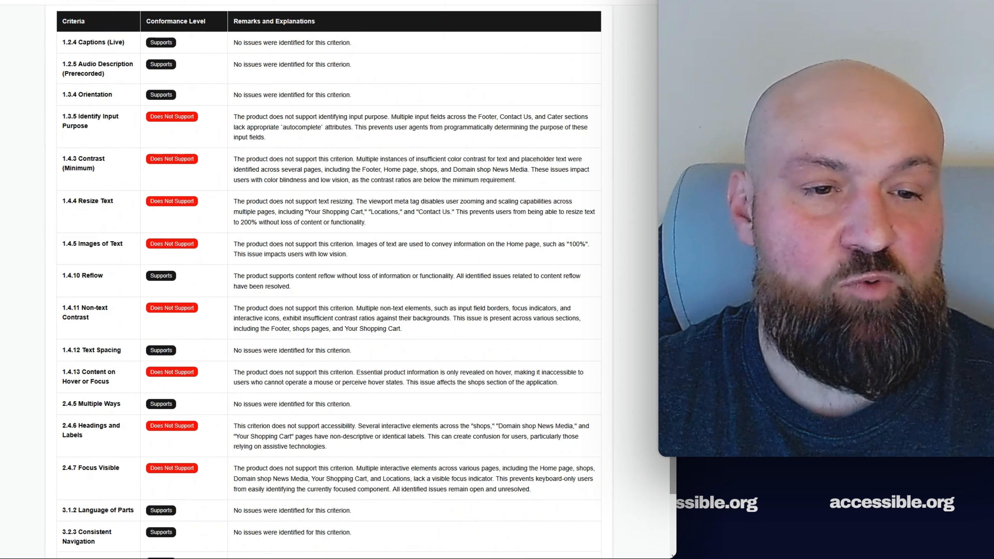
{"action": "scroll", "coordinate": [253, 376], "scroll_direction": "down", "scroll_amount": 8}
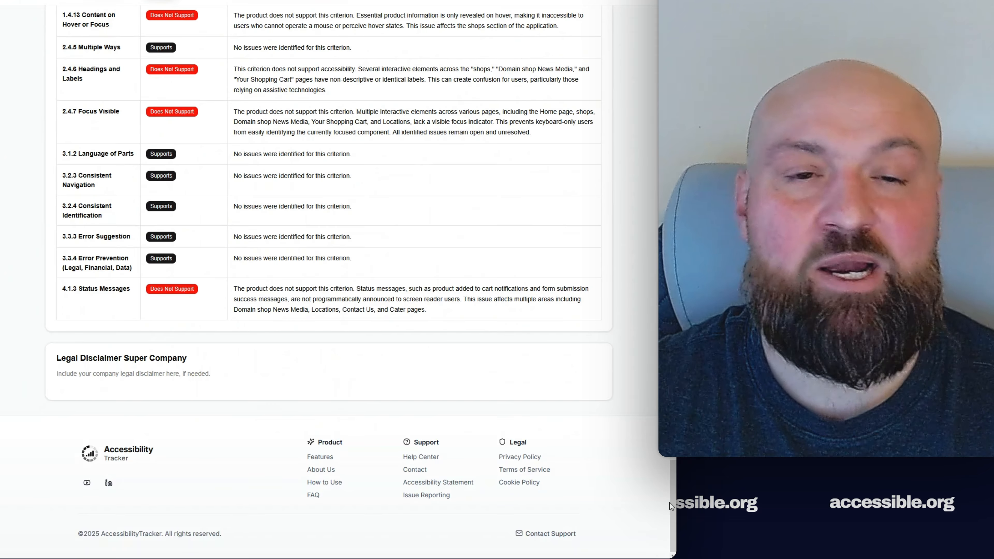
{"action": "left_click_drag", "start_coordinate": [673, 497], "coordinate": [641, 18]}
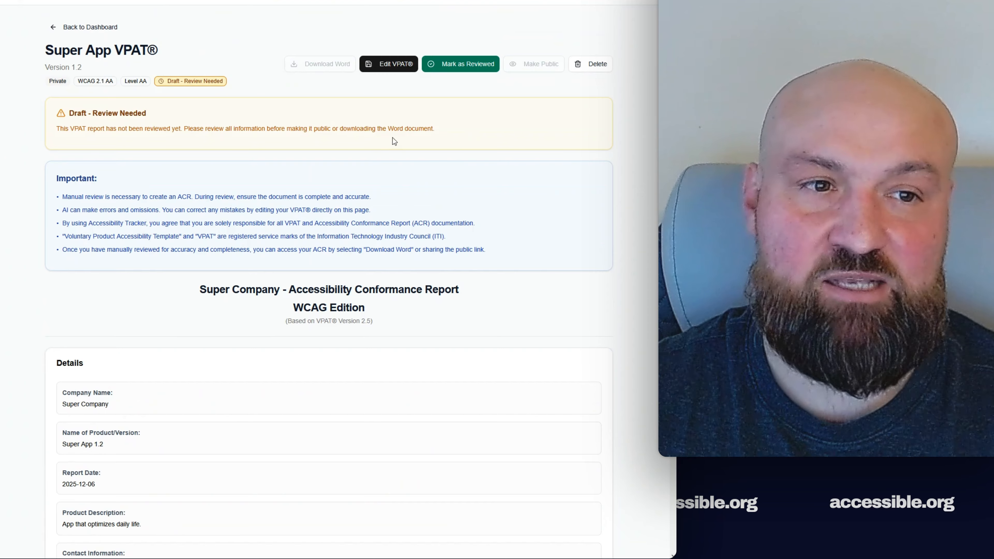
- Mark the VPAT as reviewed, entering the reviewer's full name and accepting the acknowledgement
{"action": "left_click", "coordinate": [461, 63]}
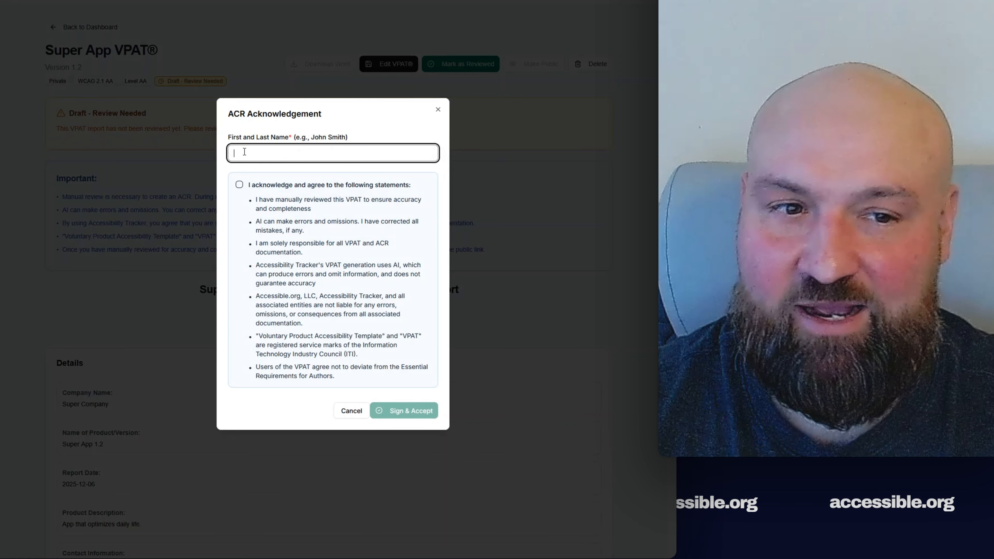
{"action": "type", "text": "J"}
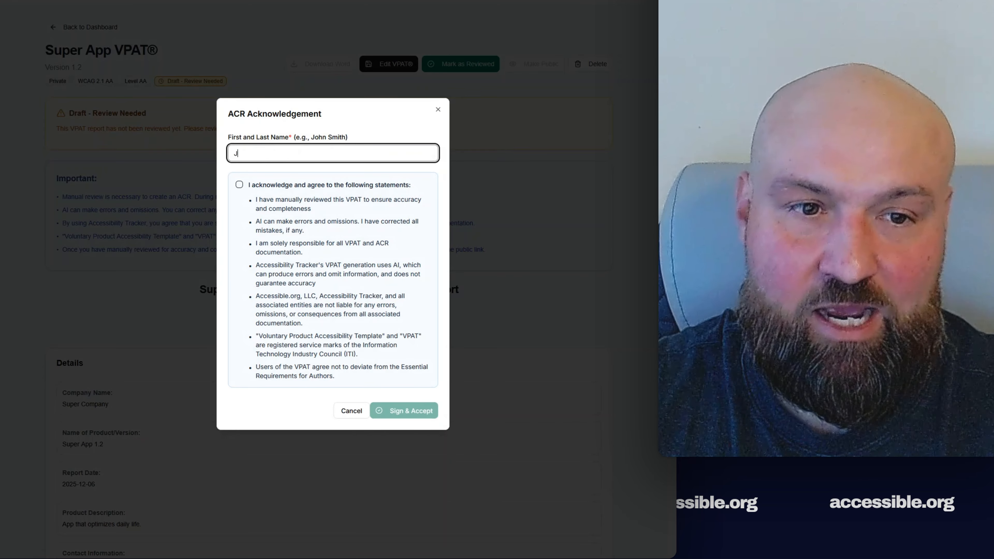
{"action": "type", "text": "ohn Smith"}
{"action": "key", "text": "Tab"}
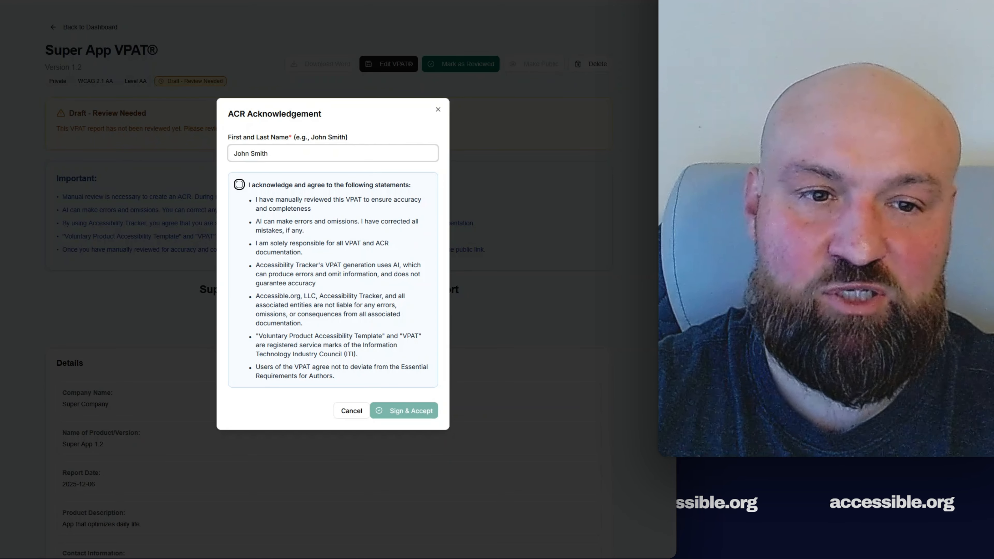
{"action": "key", "text": "space"}
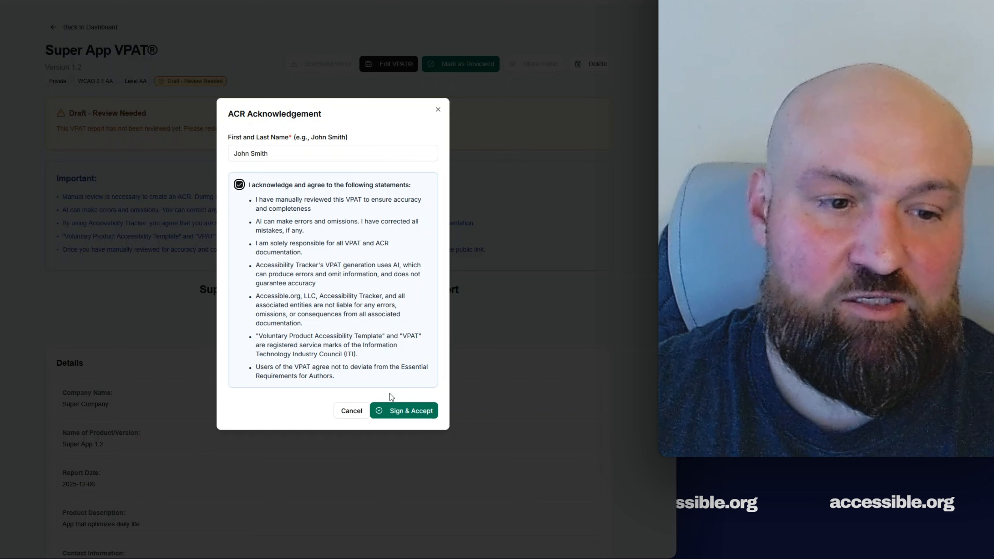
{"action": "left_click", "coordinate": [404, 414]}
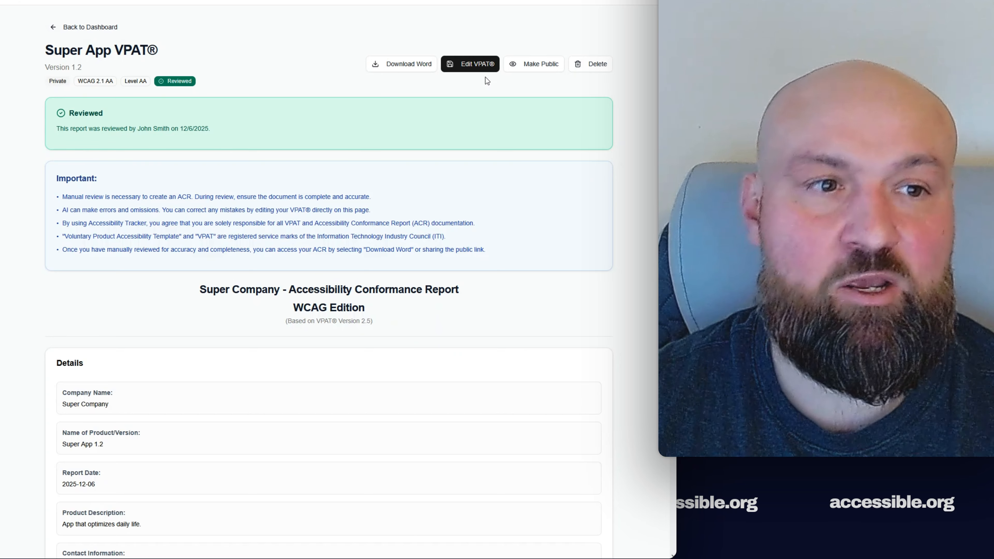
- Make the Super App VPAT public and open its public link
{"action": "left_click", "coordinate": [546, 68]}
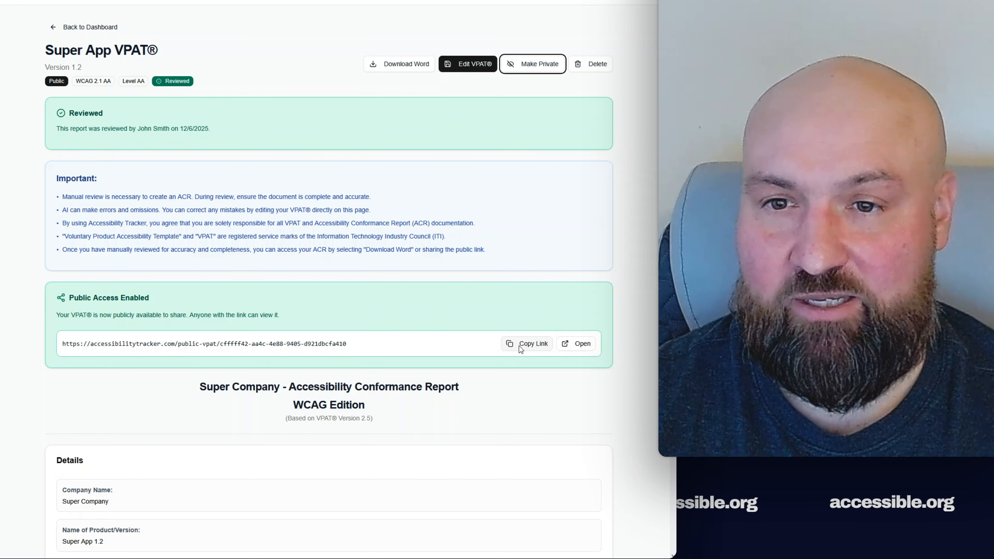
{"action": "left_click", "coordinate": [573, 348]}
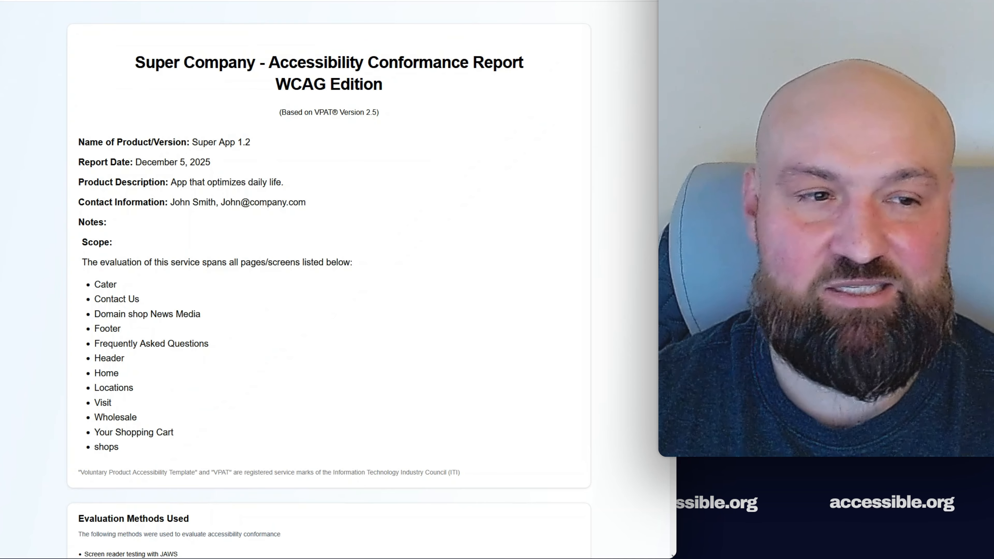
{"action": "scroll", "coordinate": [329, 285], "scroll_direction": "down", "scroll_amount": 4}
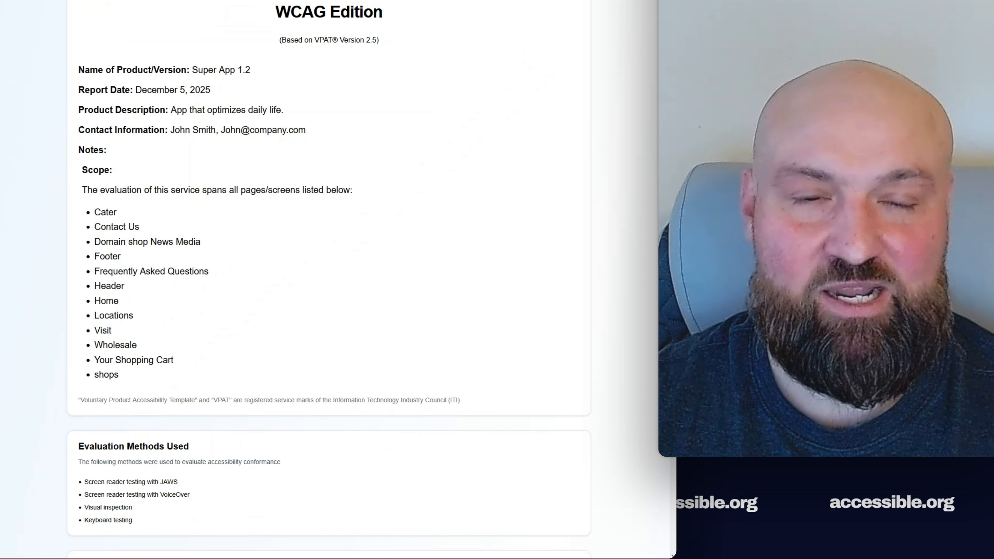
{"action": "scroll", "coordinate": [329, 279], "scroll_direction": "up", "scroll_amount": 2}
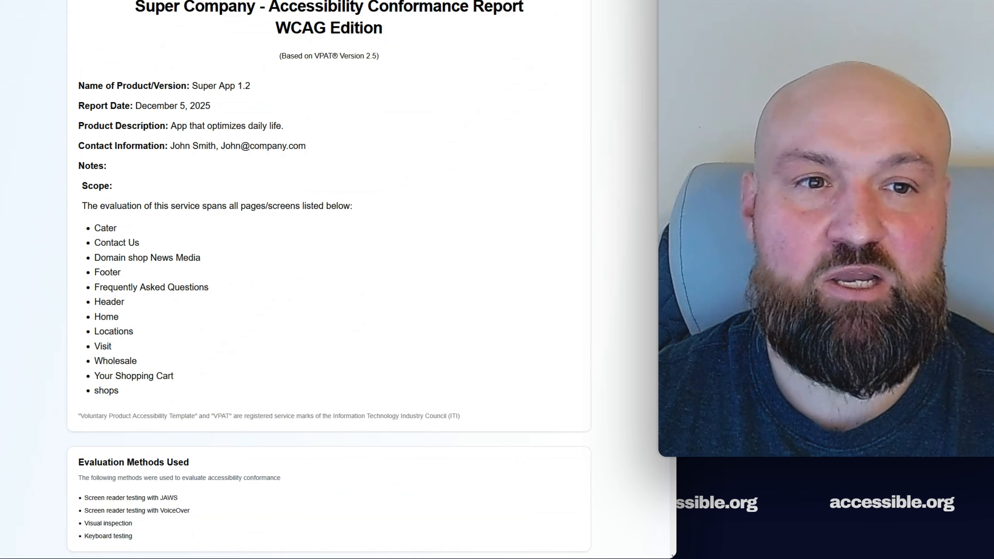
{"action": "scroll", "coordinate": [329, 280], "scroll_direction": "down", "scroll_amount": 7}
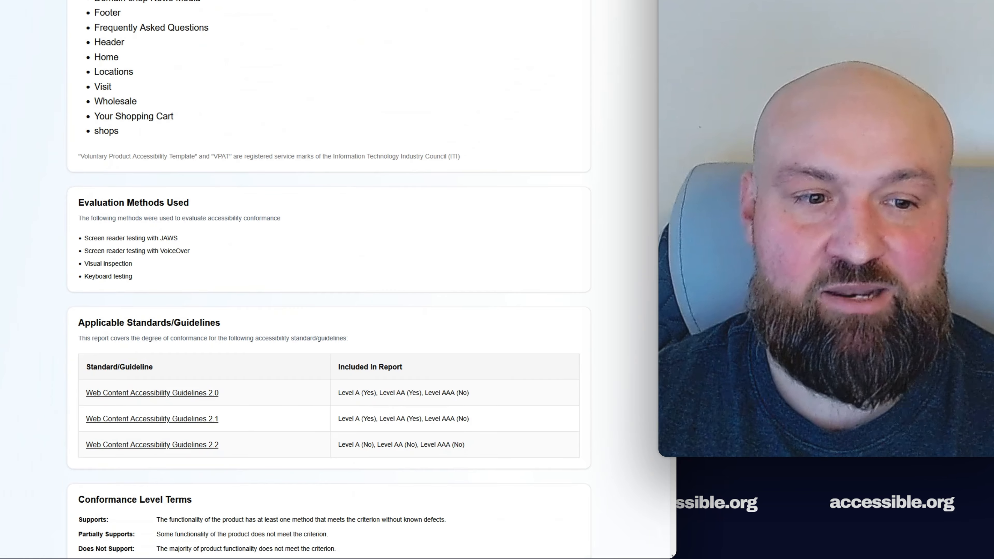
{"action": "scroll", "coordinate": [329, 279], "scroll_direction": "down", "scroll_amount": 9}
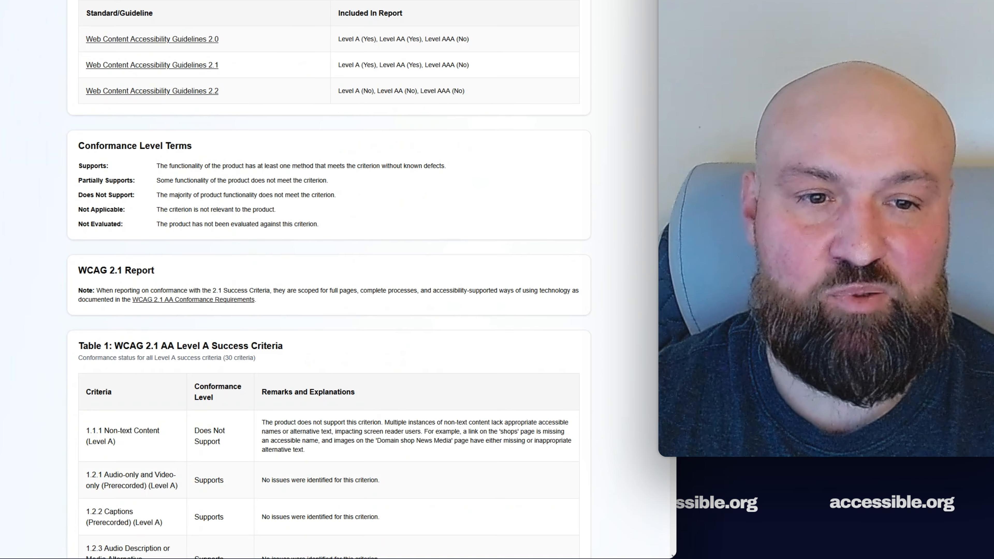
{"action": "scroll", "coordinate": [329, 280], "scroll_direction": "down", "scroll_amount": 11}
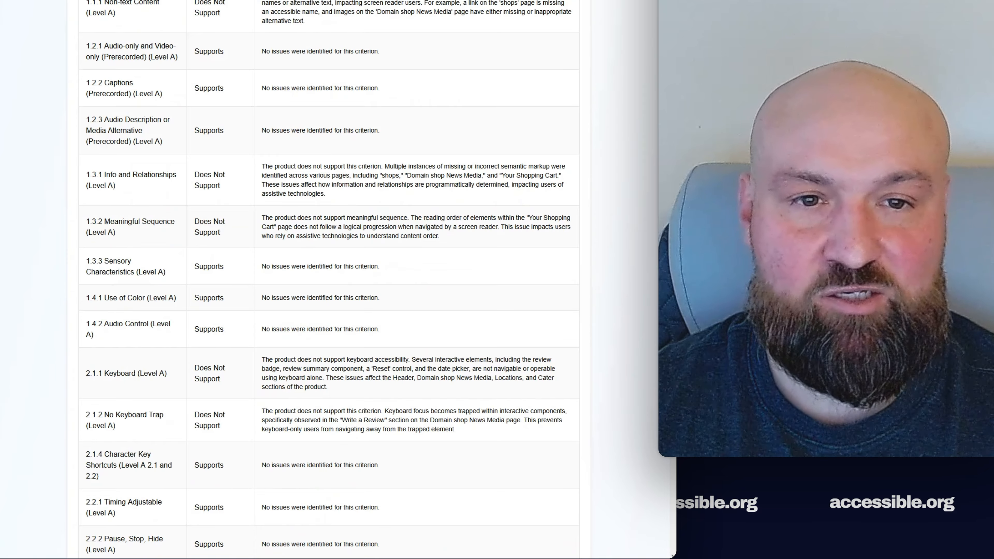
{"action": "scroll", "coordinate": [329, 279], "scroll_direction": "down", "scroll_amount": 3}
{"action": "scroll", "coordinate": [329, 280], "scroll_direction": "up", "scroll_amount": 2}
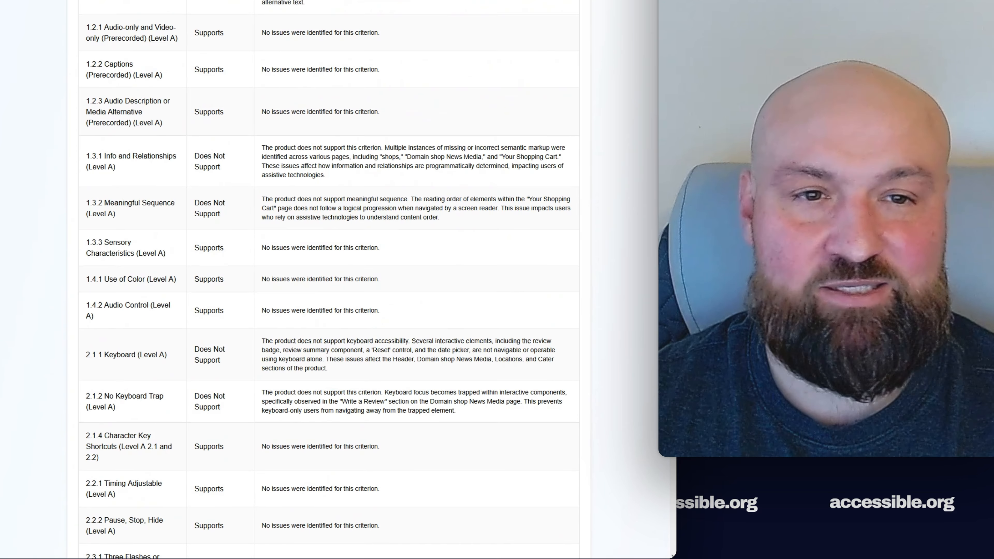
{"action": "scroll", "coordinate": [329, 280], "scroll_direction": "up", "scroll_amount": 13}
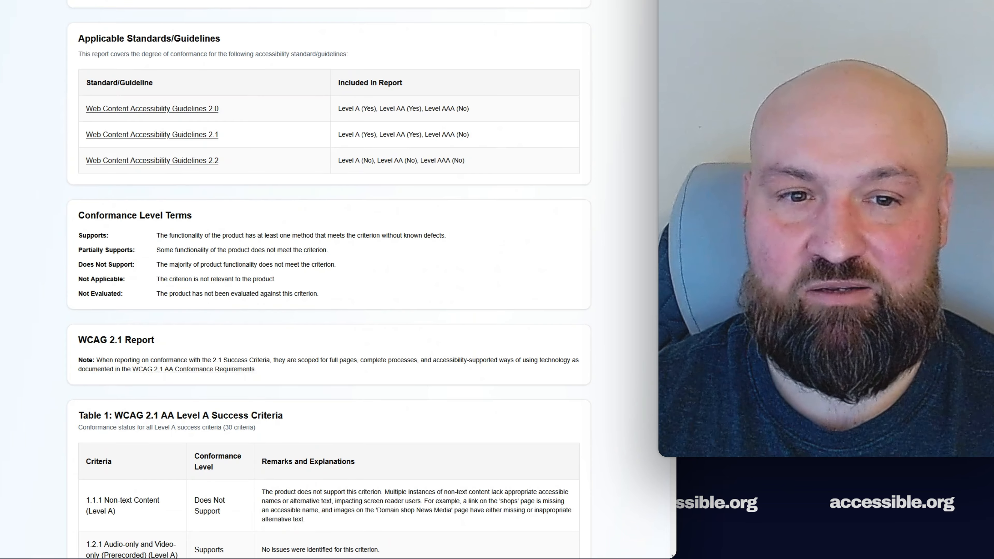
{"action": "scroll", "coordinate": [329, 280], "scroll_direction": "up", "scroll_amount": 1}
{"action": "scroll", "coordinate": [329, 280], "scroll_direction": "down", "scroll_amount": 20}
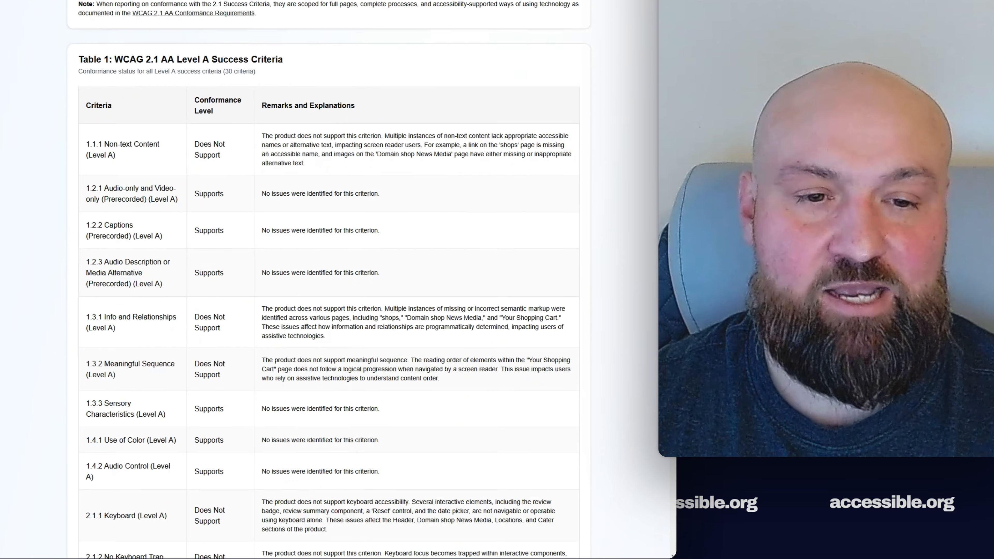
{"action": "scroll", "coordinate": [329, 280], "scroll_direction": "down", "scroll_amount": 15}
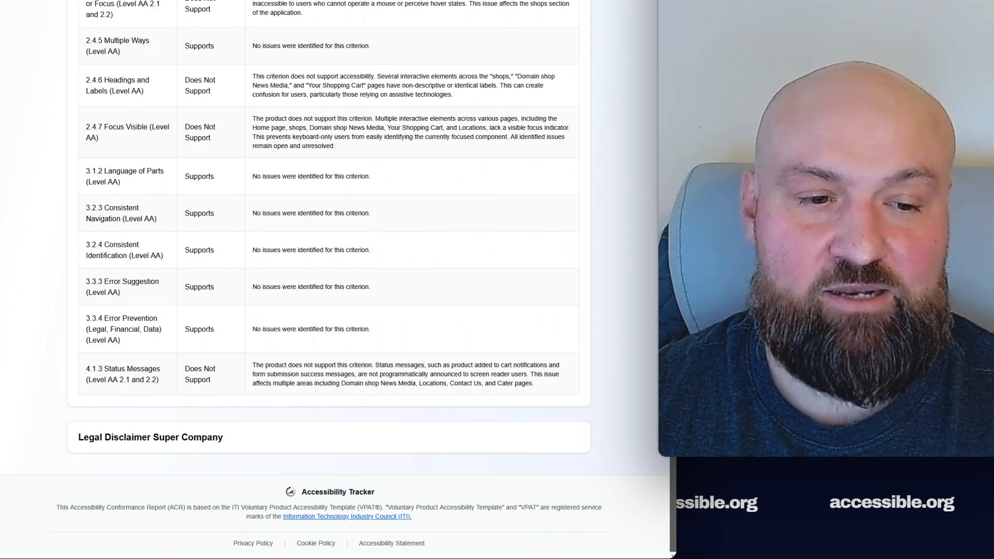
{"action": "scroll", "coordinate": [329, 280], "scroll_direction": "up", "scroll_amount": 20}
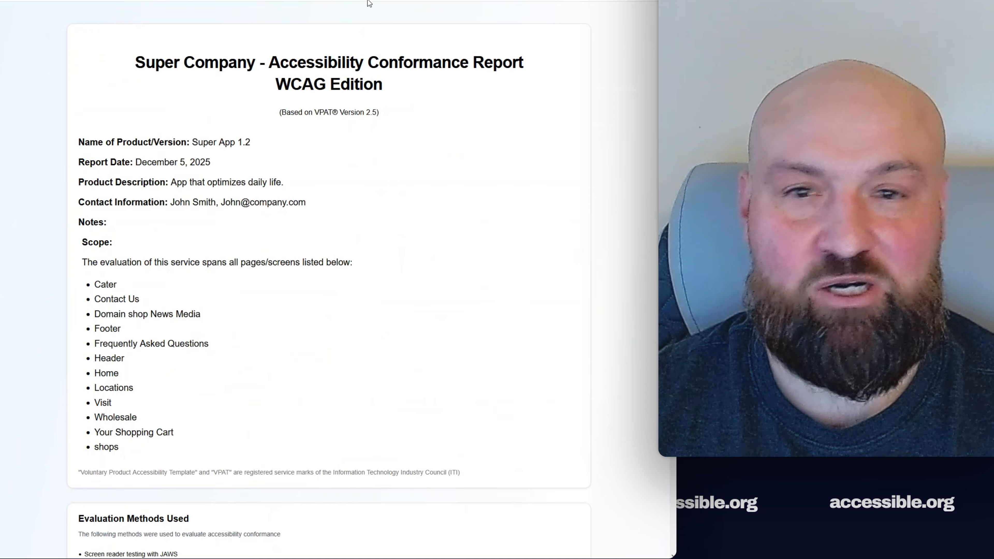